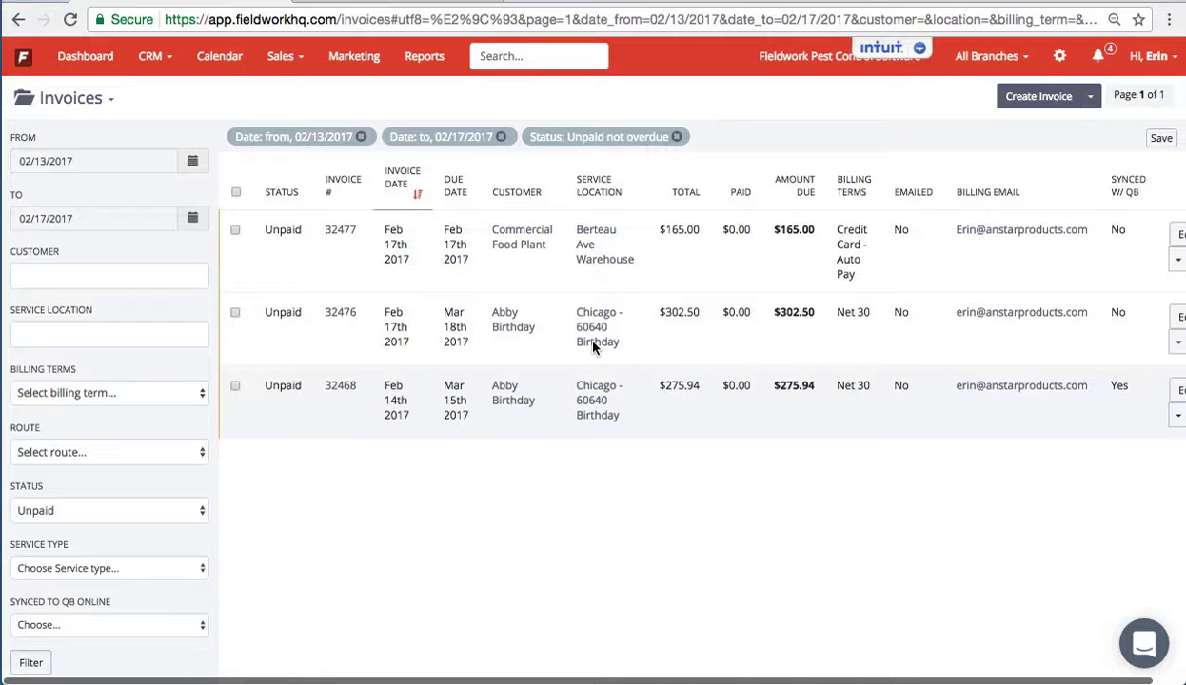
Open the work orders list and set its date filter from 01/01/2017 to 01/31/2017.
click(286, 56)
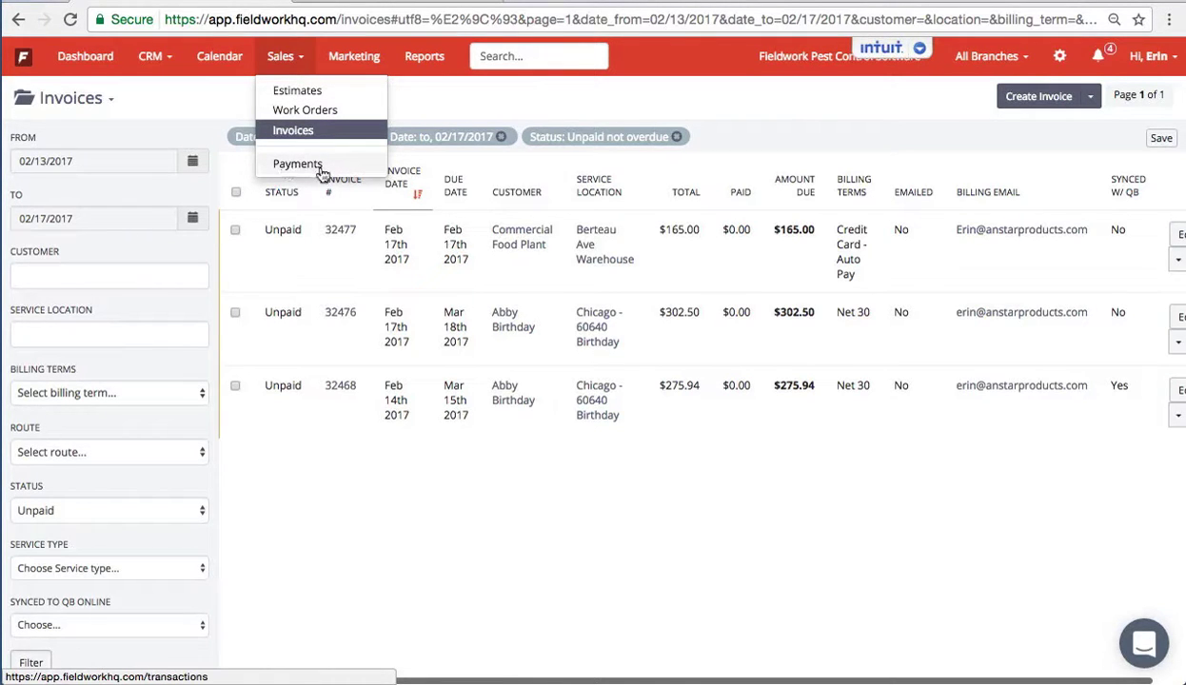
click(330, 110)
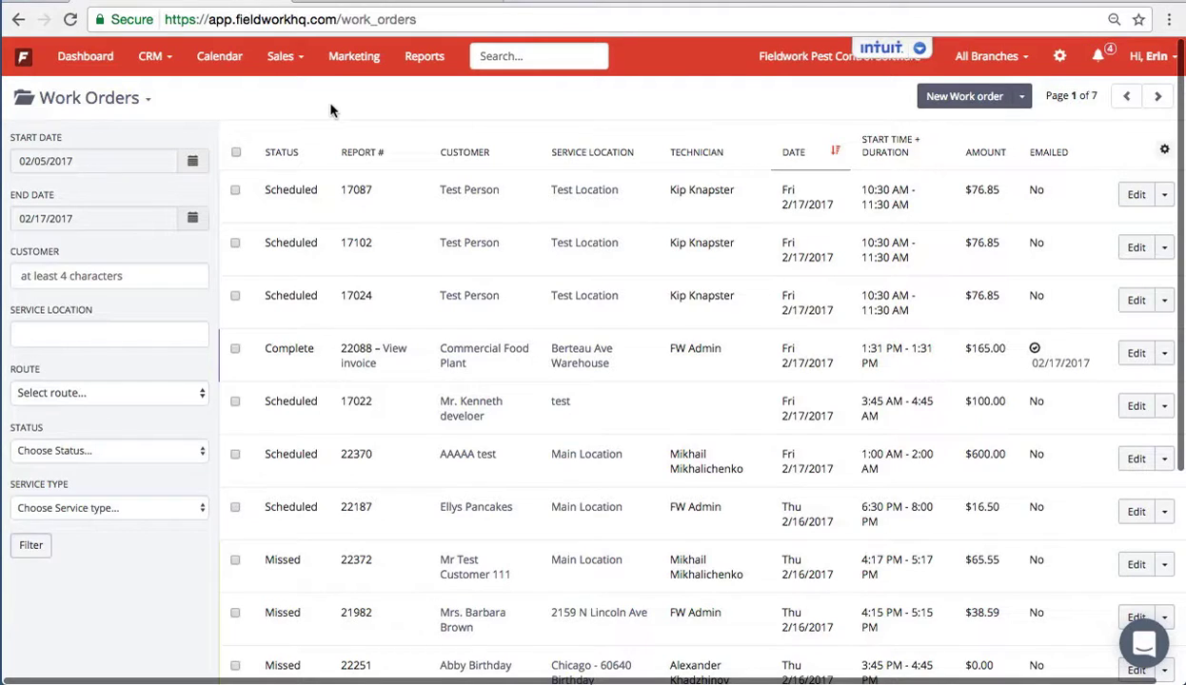
click(192, 161)
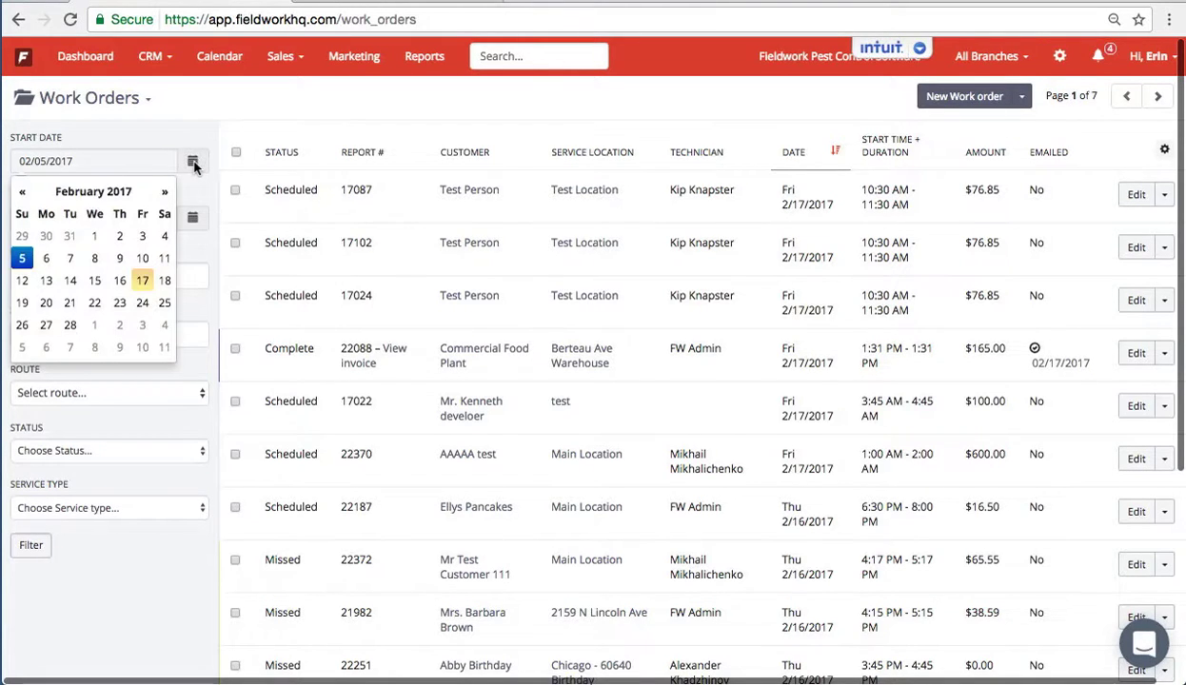
click(22, 191)
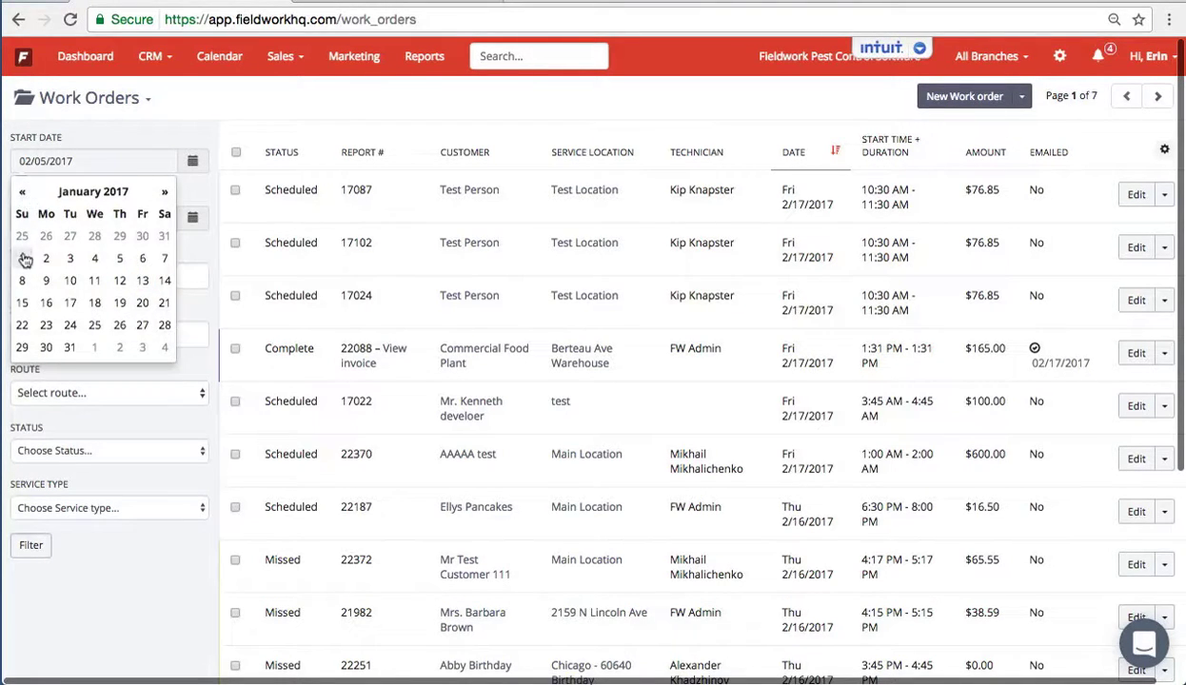
click(22, 258)
click(52, 218)
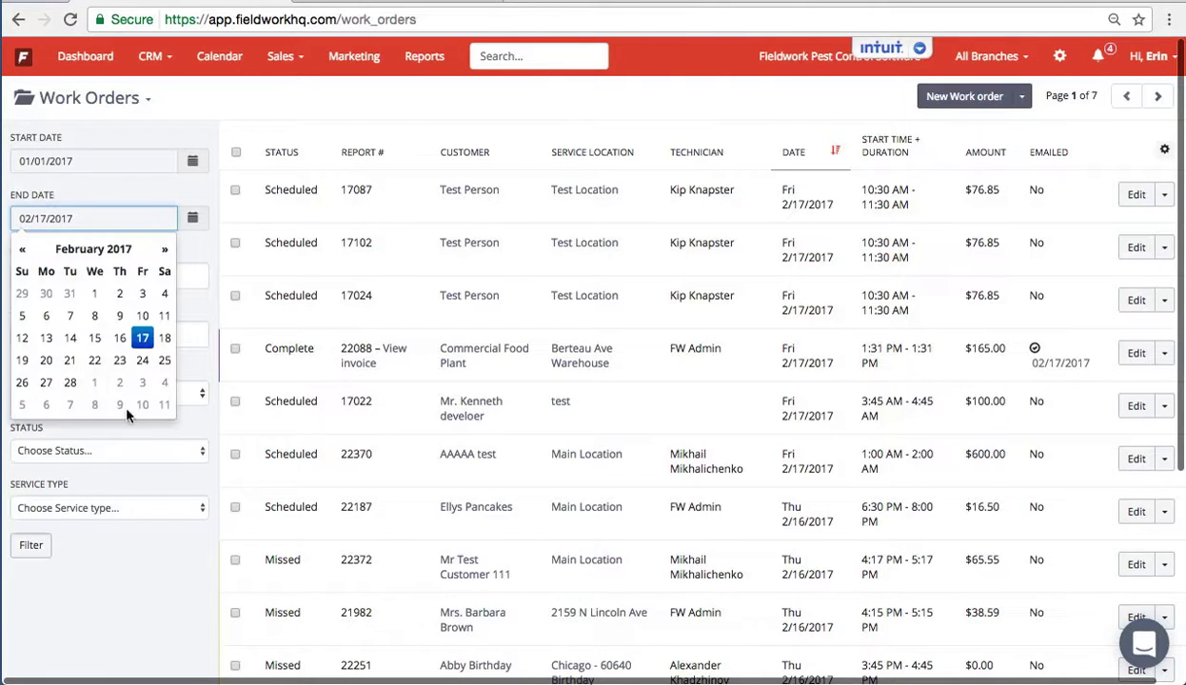
click(22, 248)
click(69, 383)
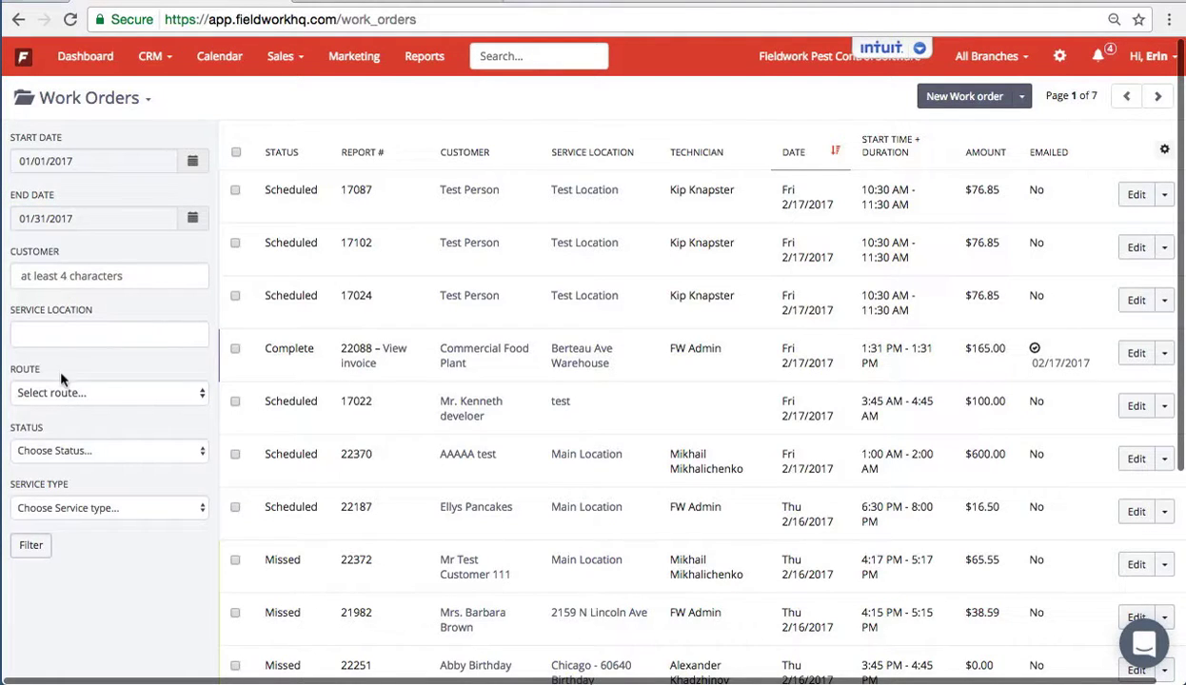
Filter the work orders by status Complete and service type Bedbug Inspection.
click(65, 451)
click(64, 489)
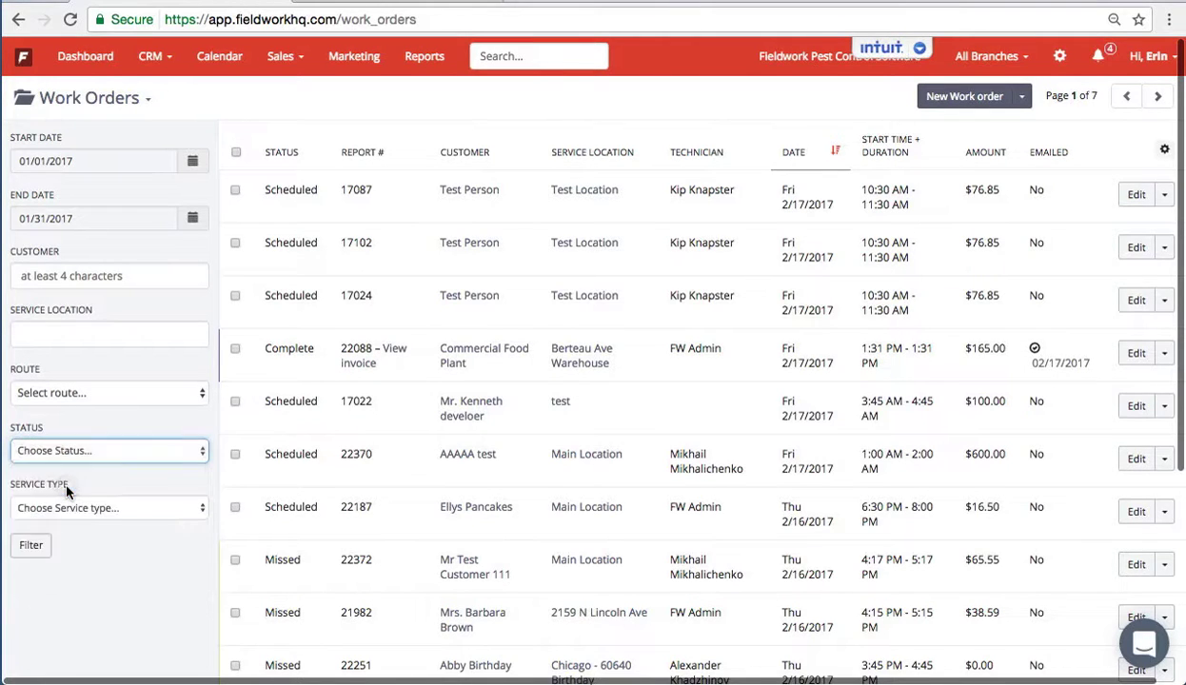
click(66, 514)
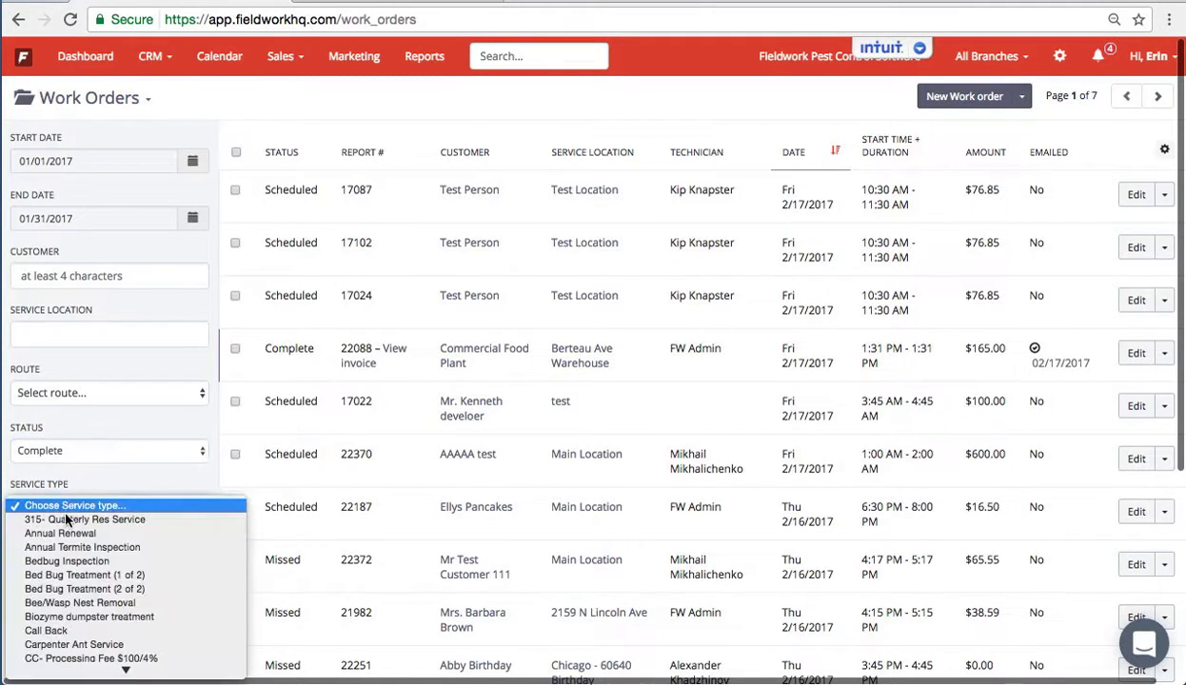
key(Escape)
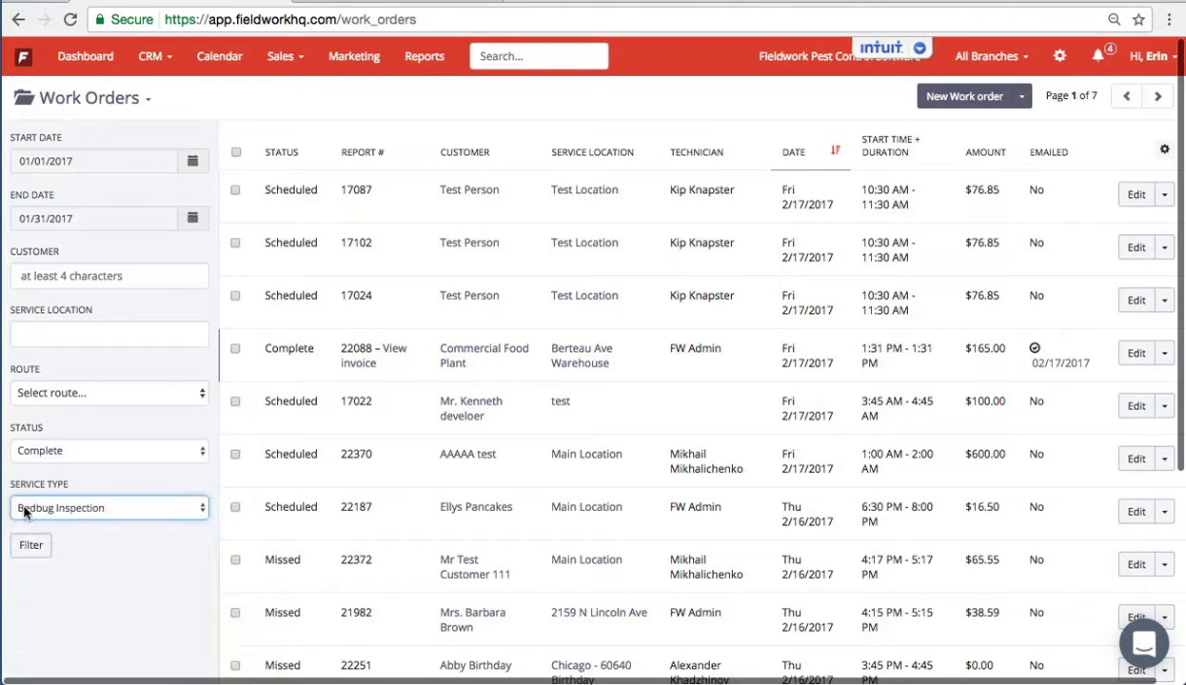
click(34, 544)
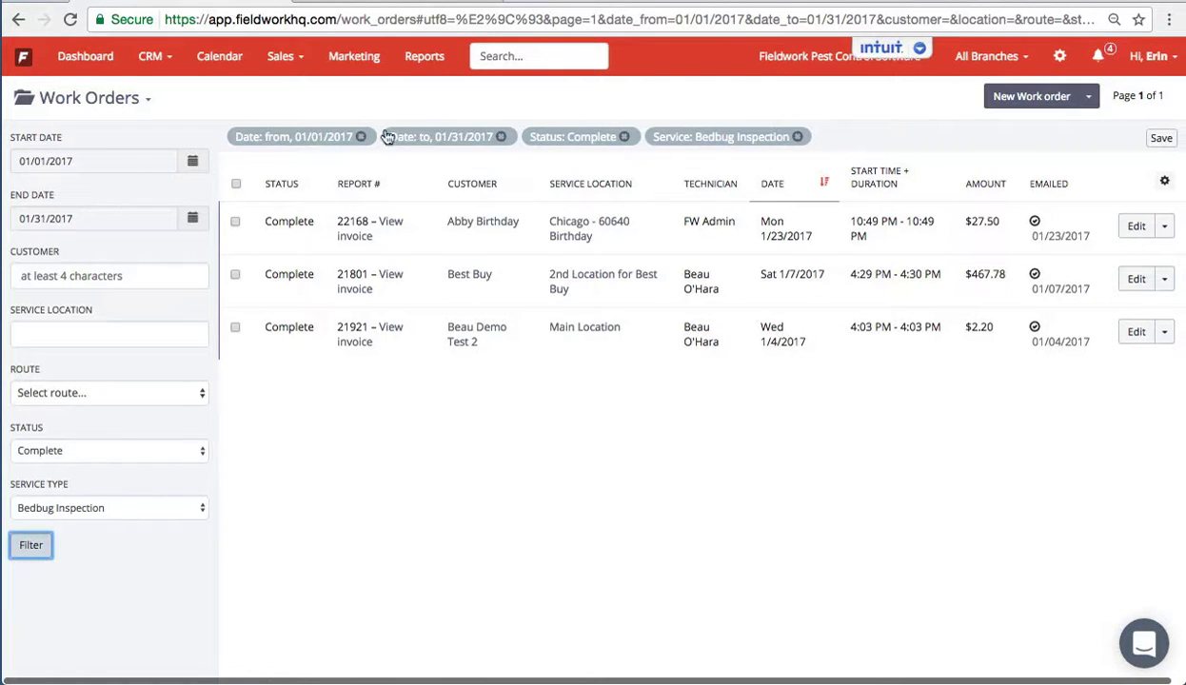
Save the filtered work orders as a smart folder named "Jan 2017 Completed Bedbug Work Orders".
click(1160, 139)
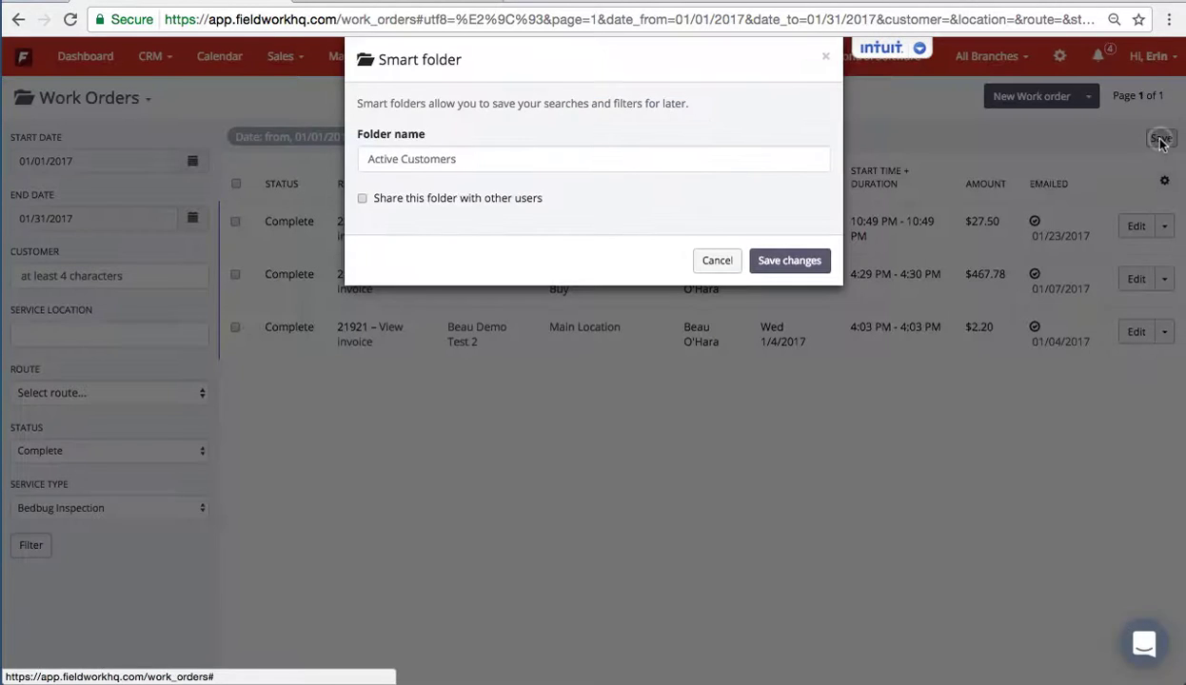
click(676, 163)
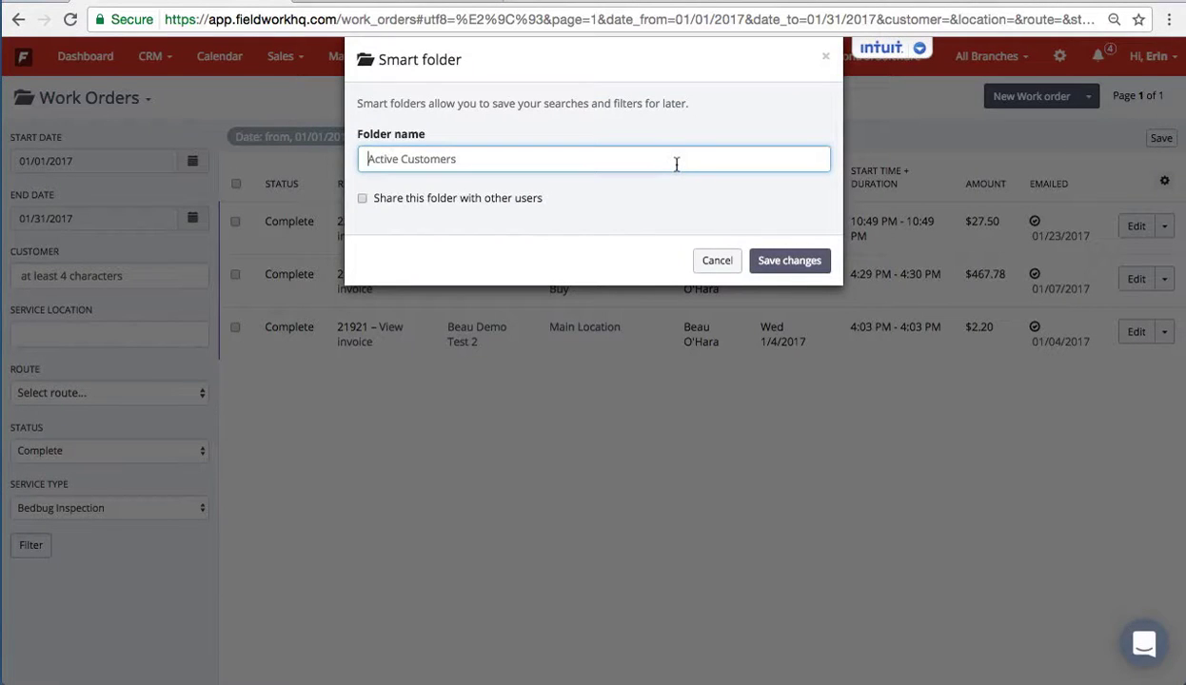
text(Ja)
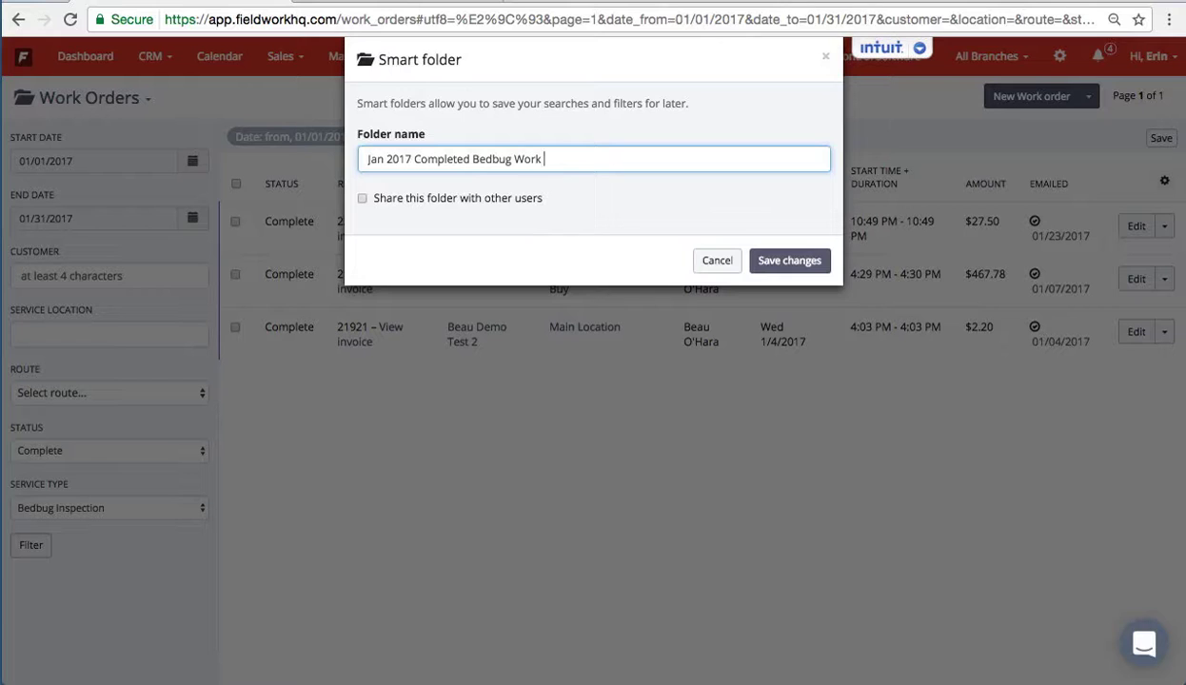
click(780, 260)
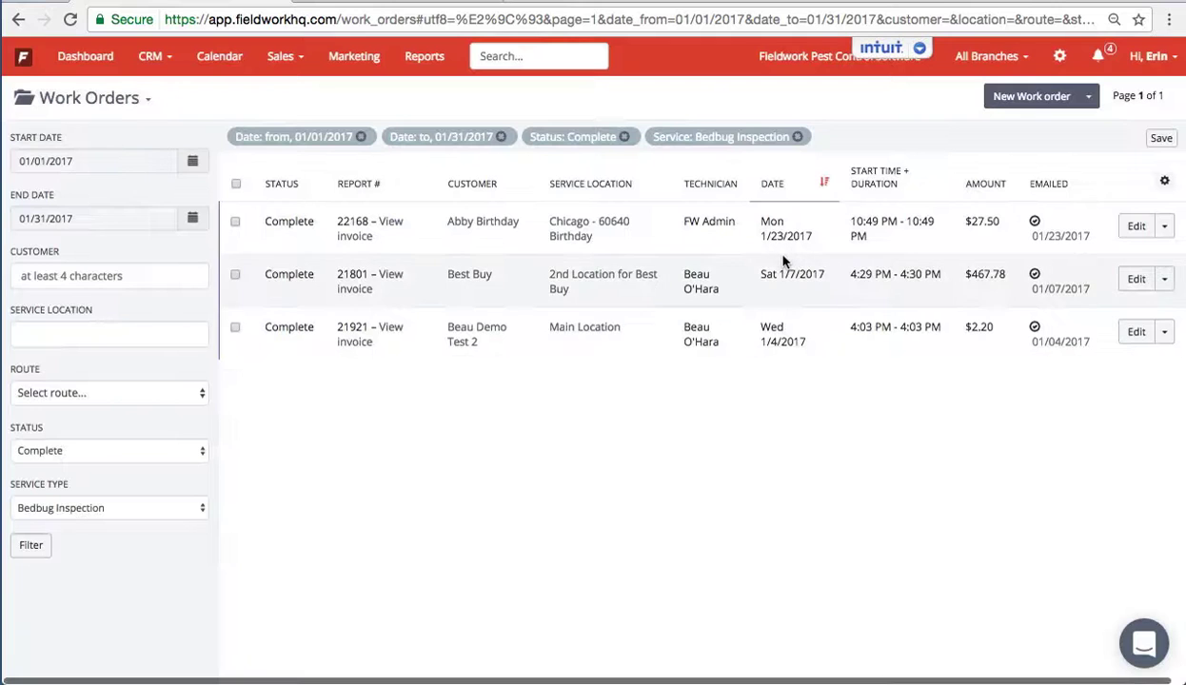
View the Today work order folder, followed by the saved "Jan 2017 Completed Bedbug Work Orders" folder.
click(95, 100)
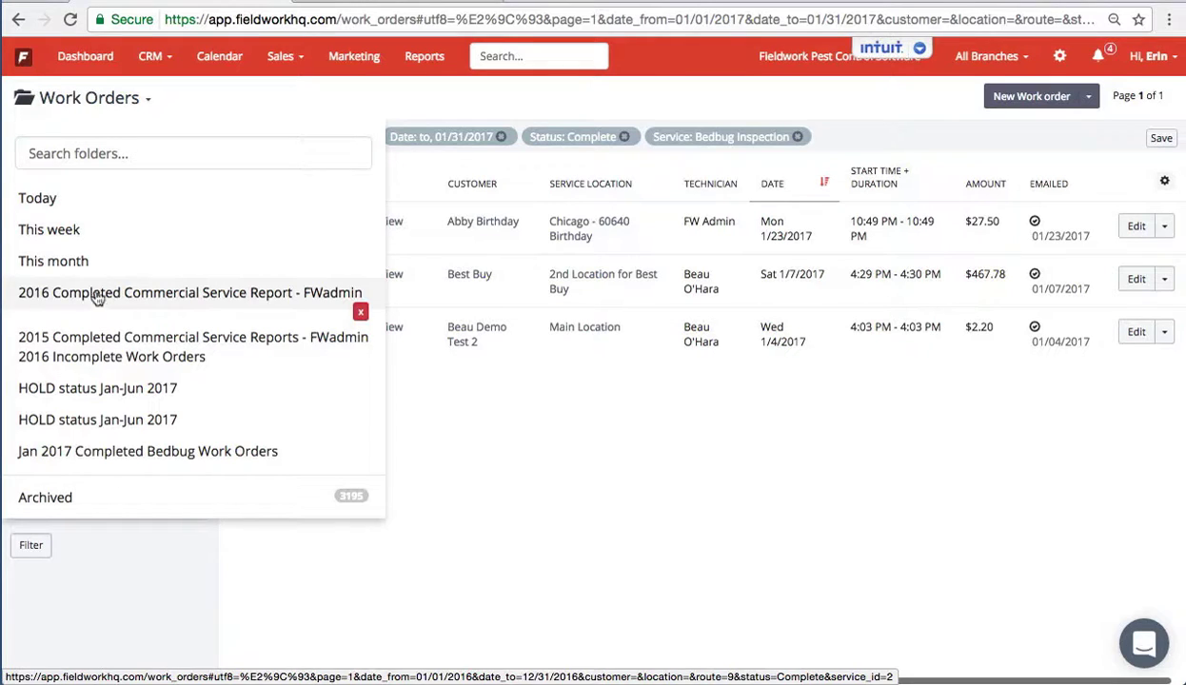
click(70, 207)
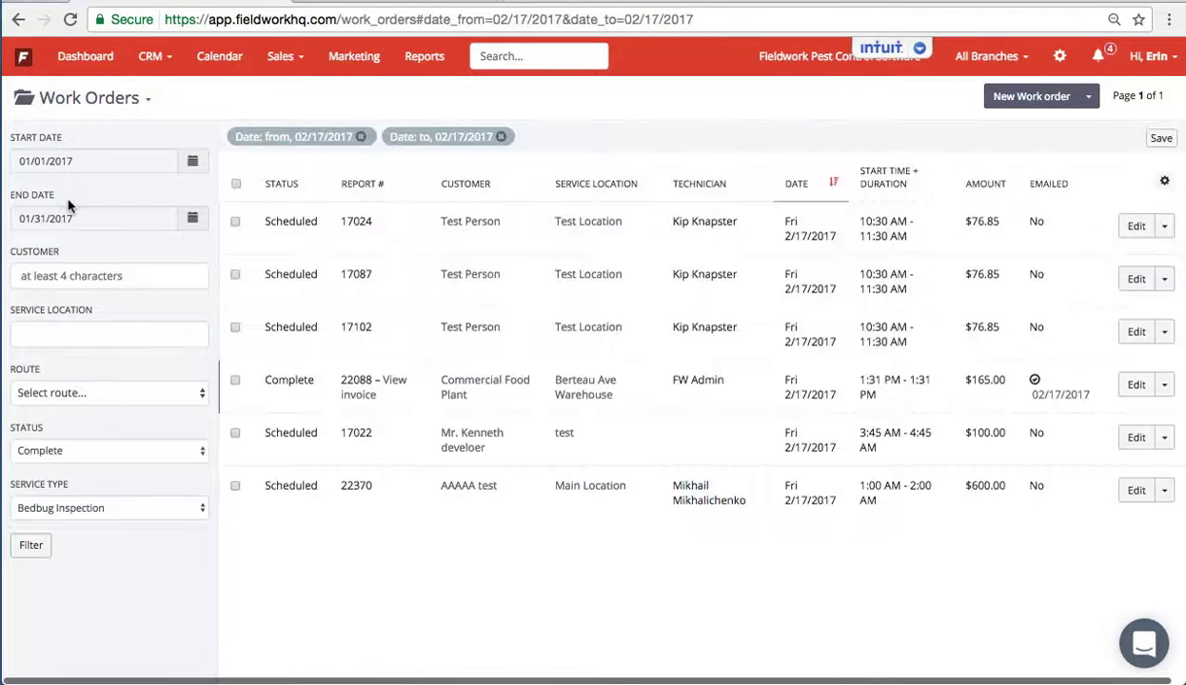
click(81, 99)
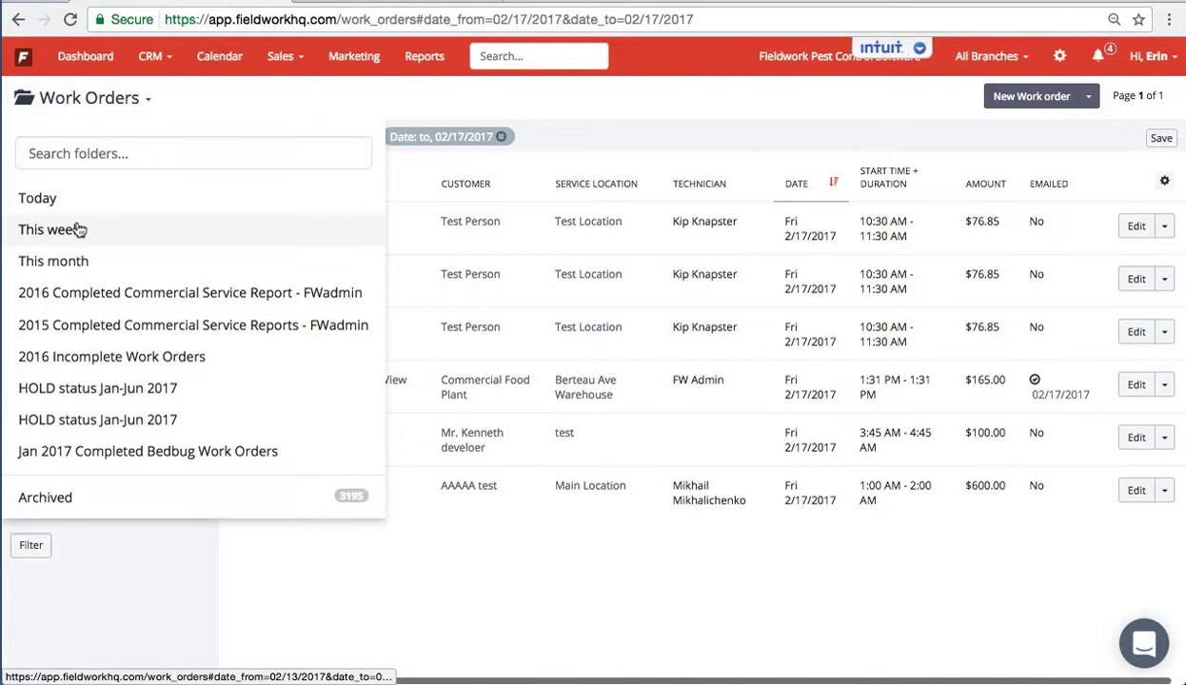
click(58, 458)
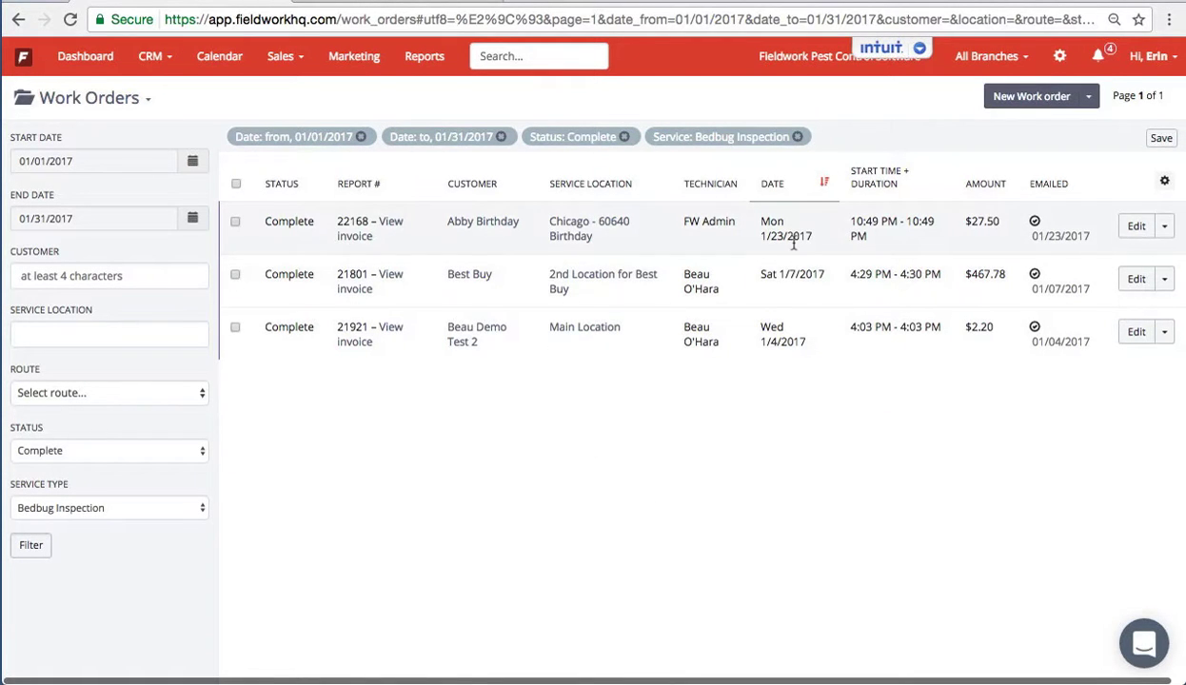
Open the "2_17_17 Printed Invoices - Overdue" smart folder in the invoices list and select all its invoices.
click(287, 60)
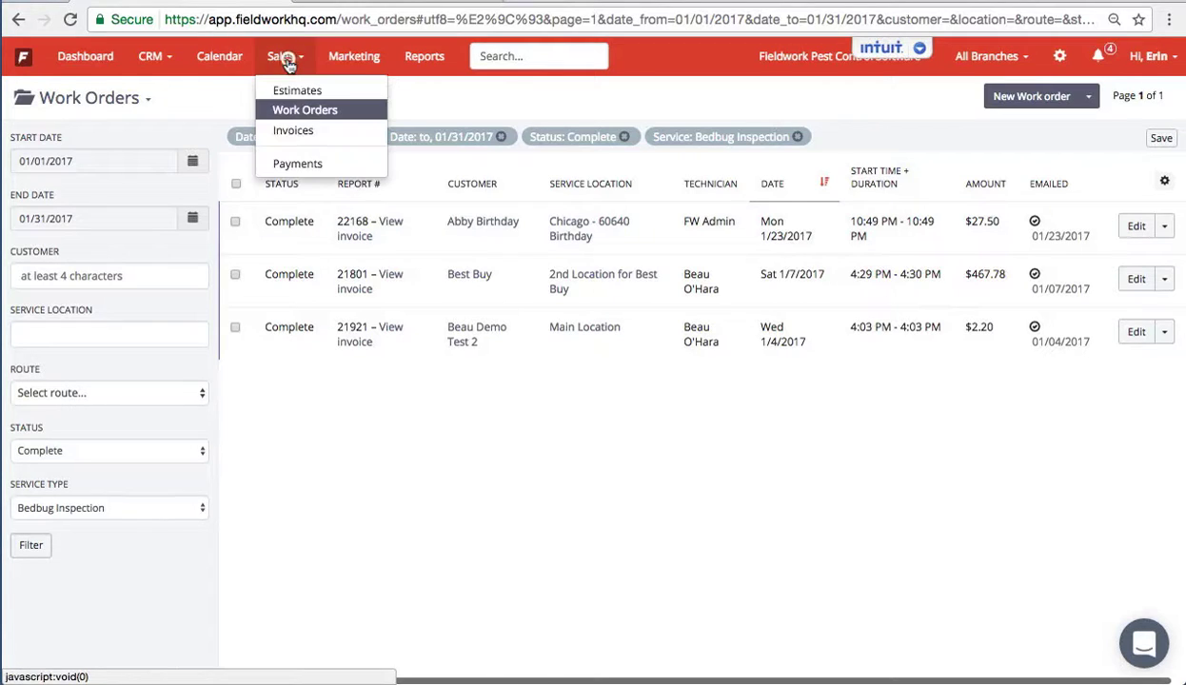
click(291, 129)
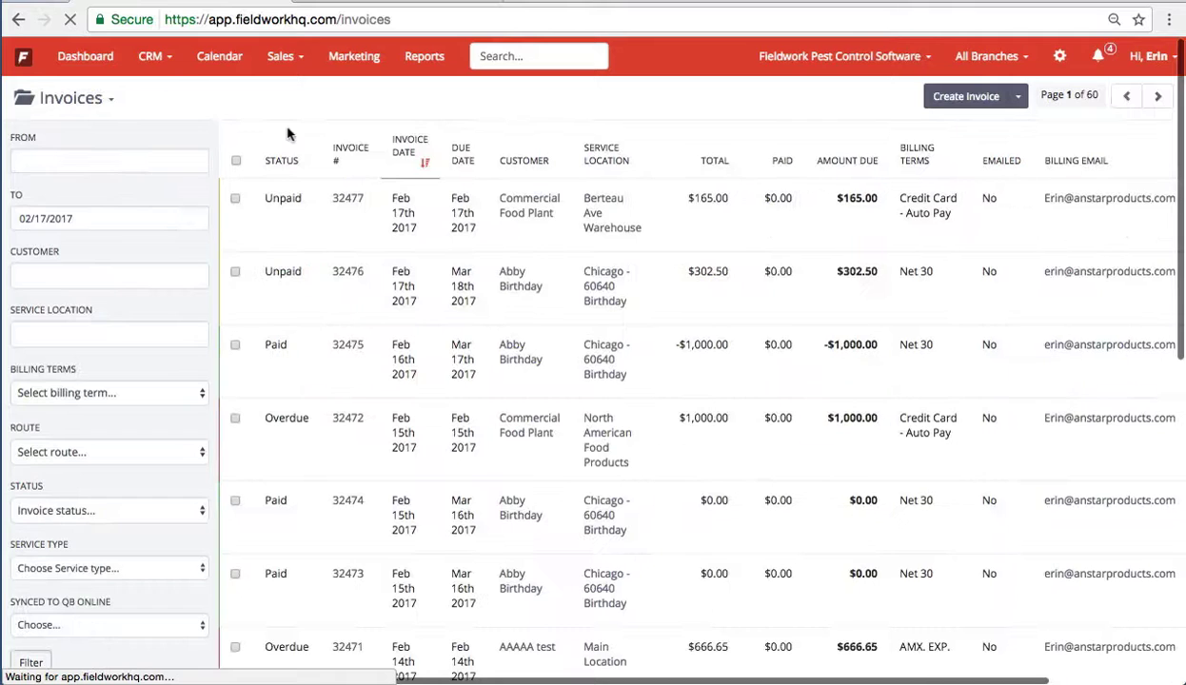
click(76, 107)
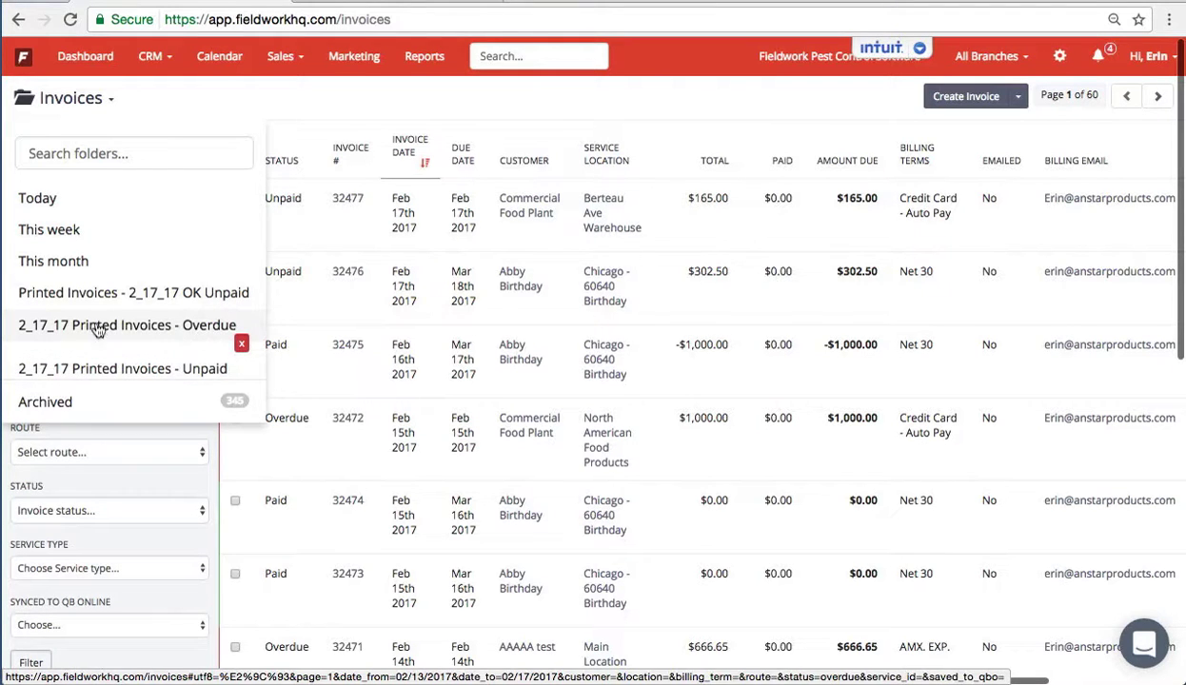
click(59, 327)
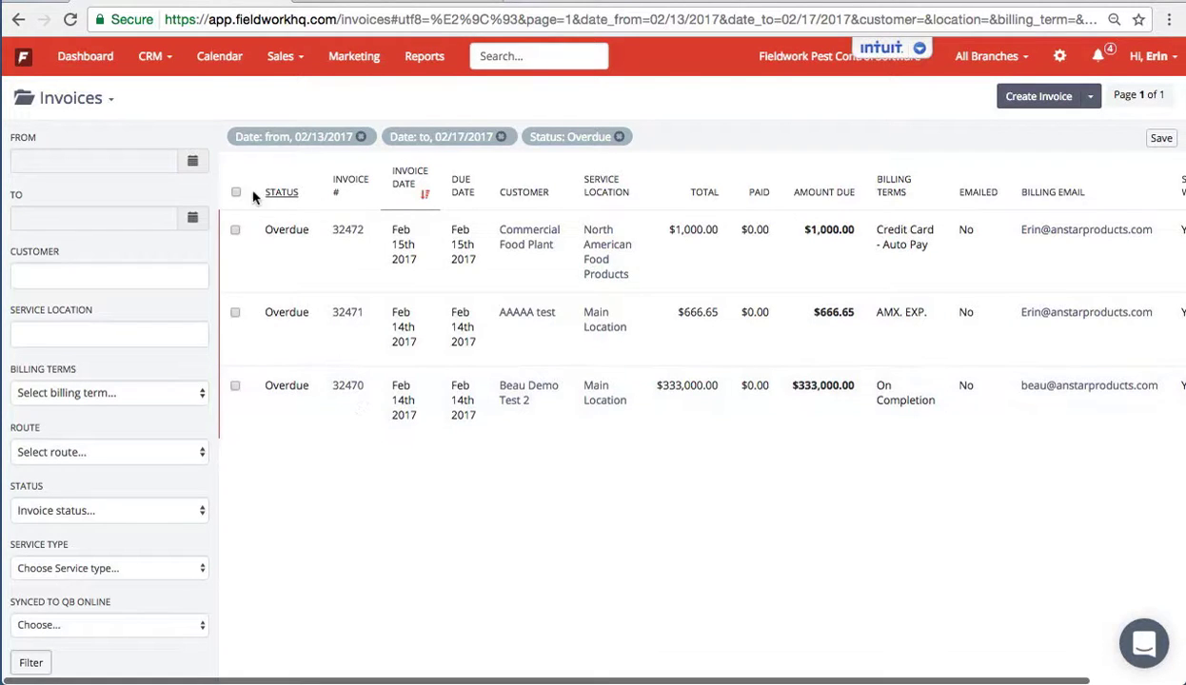
click(236, 194)
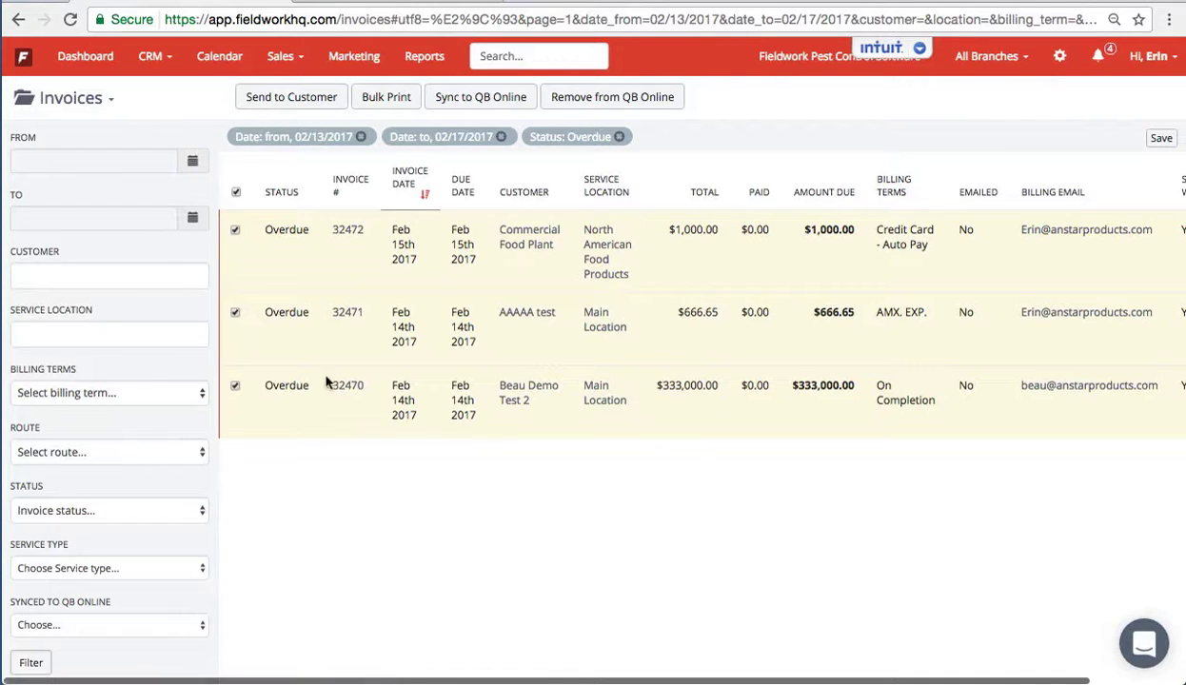
click(73, 98)
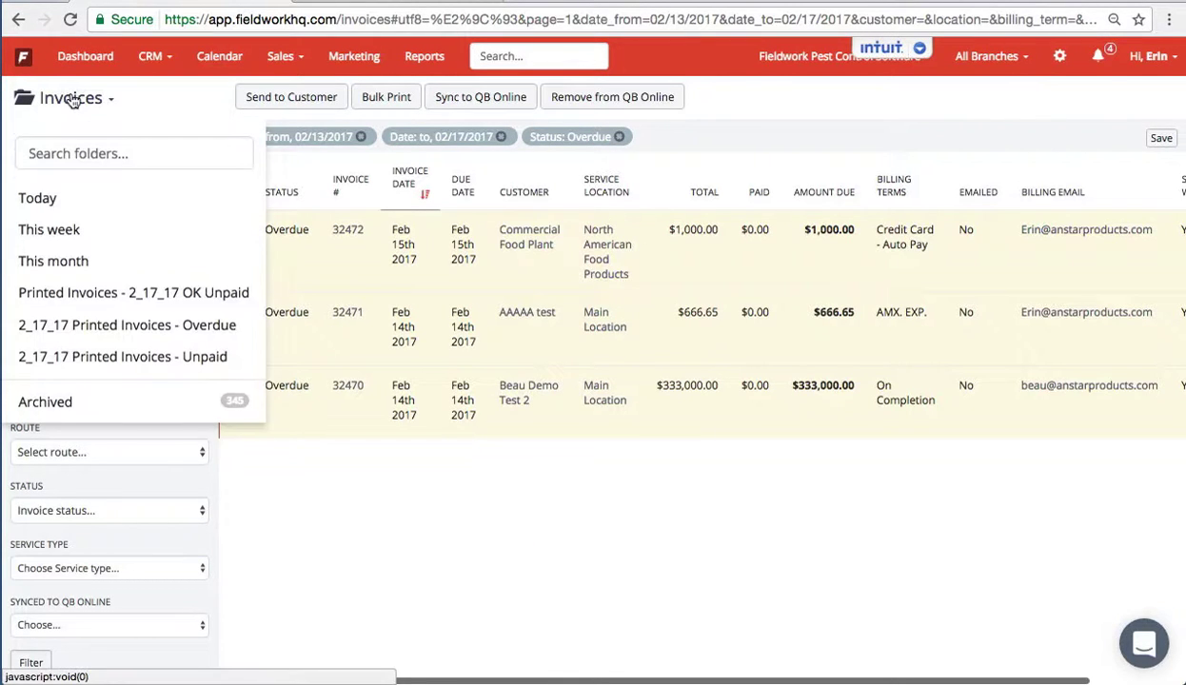
mouse_move(154, 365)
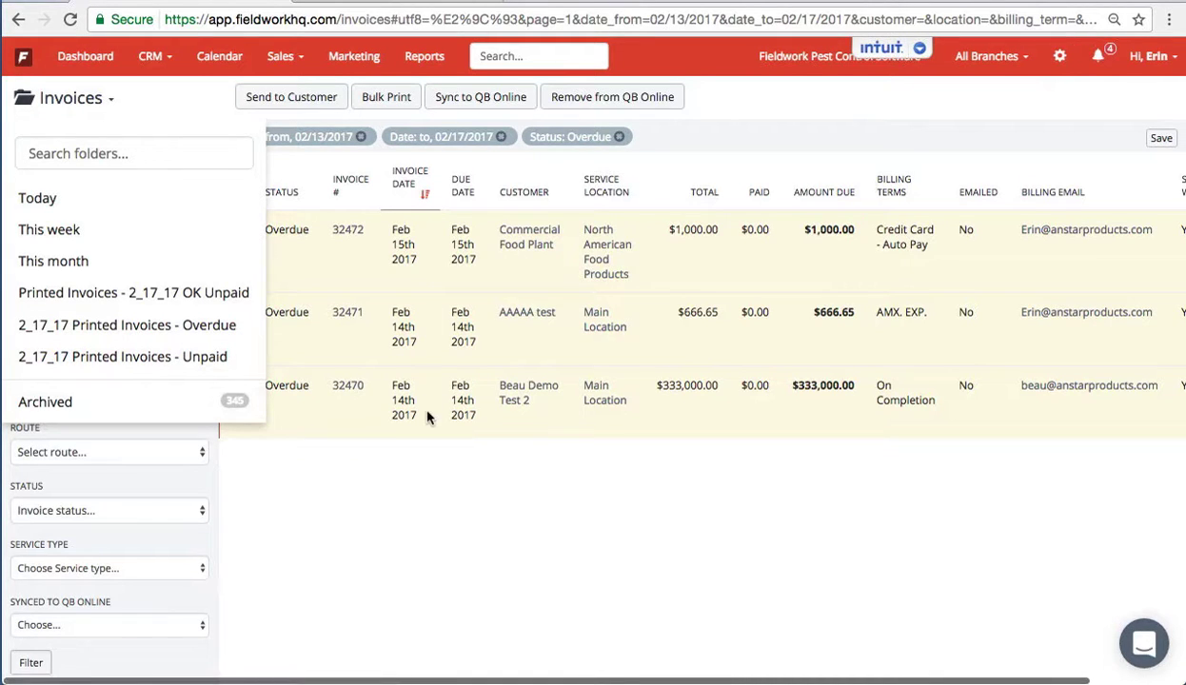
Open the customers list and filter it by the Commercial tag and the search text "Park Ridge".
click(149, 56)
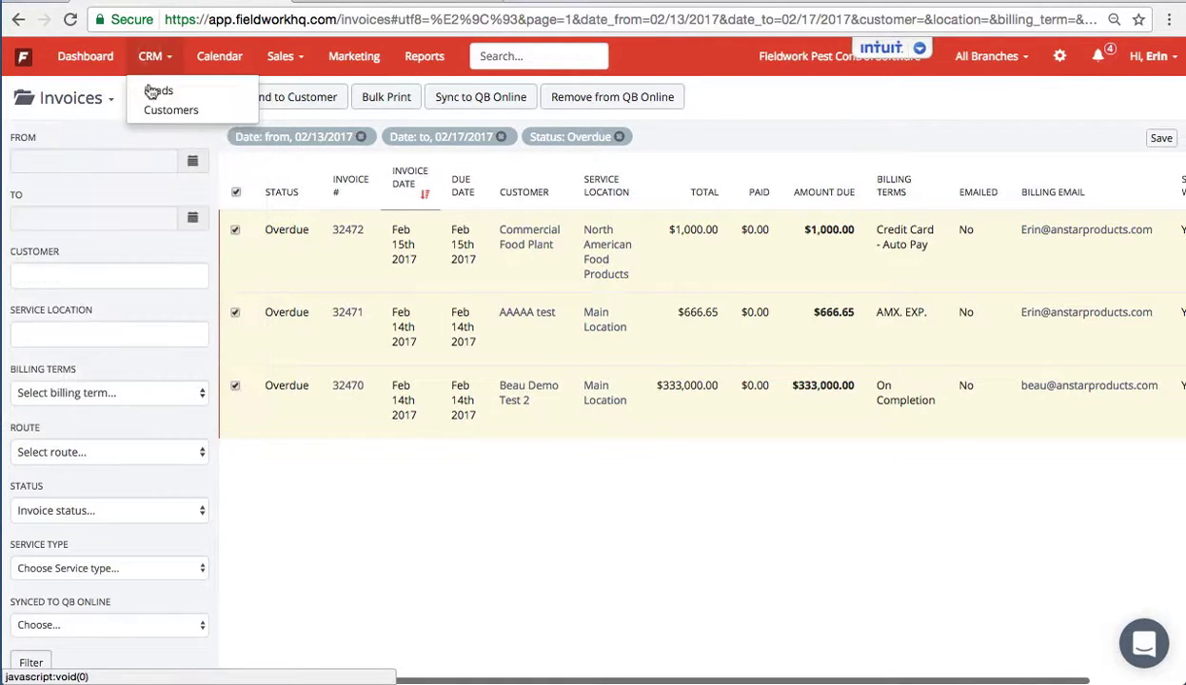
click(158, 112)
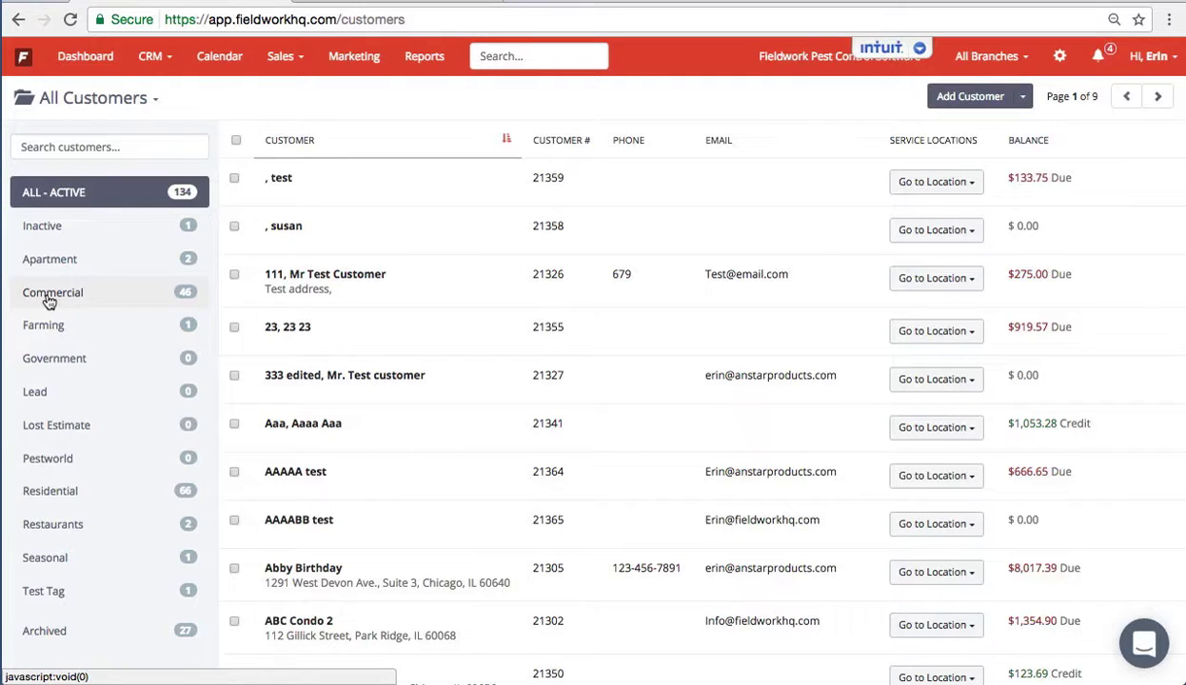
click(49, 295)
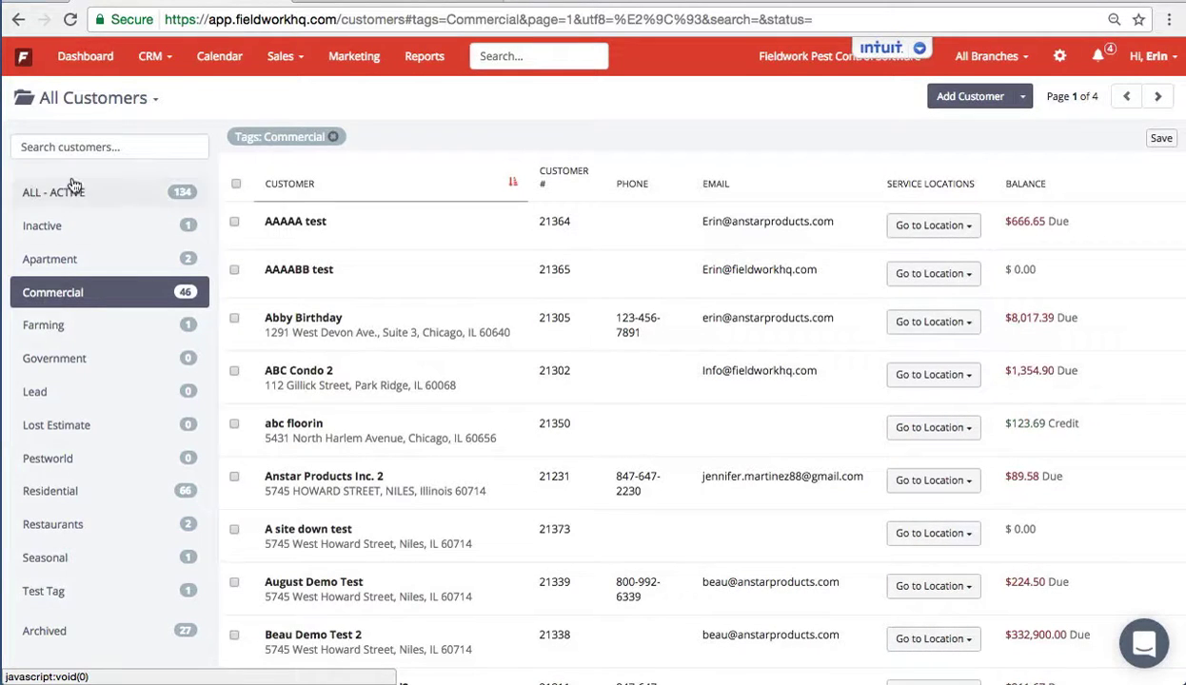
click(62, 148)
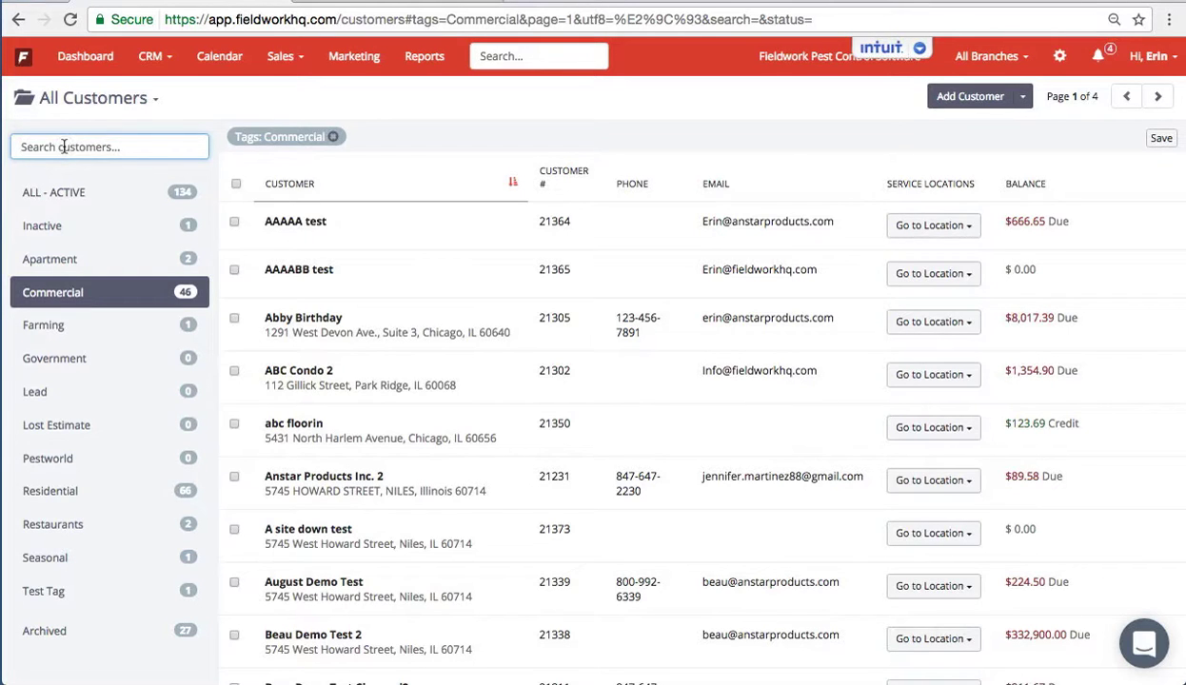
text(Park Ridge)
key(Return)
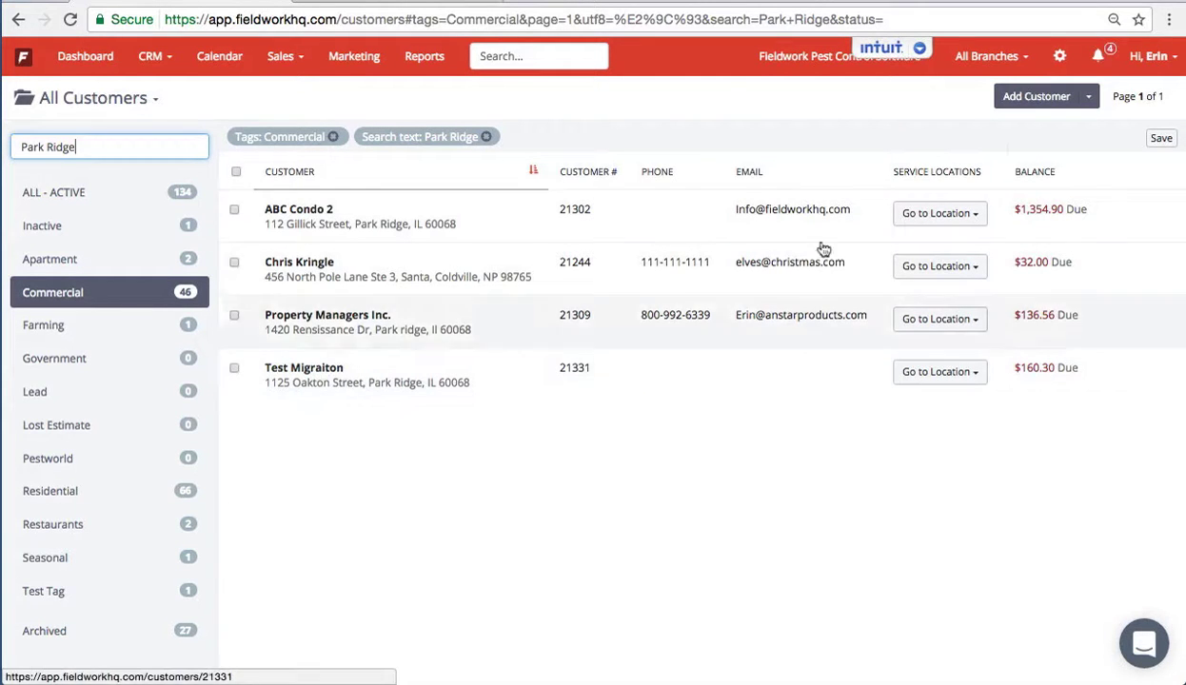
Save the filtered customers as a smart folder named "Commercial Accounts - Park Ridge" and open that folder.
click(1160, 139)
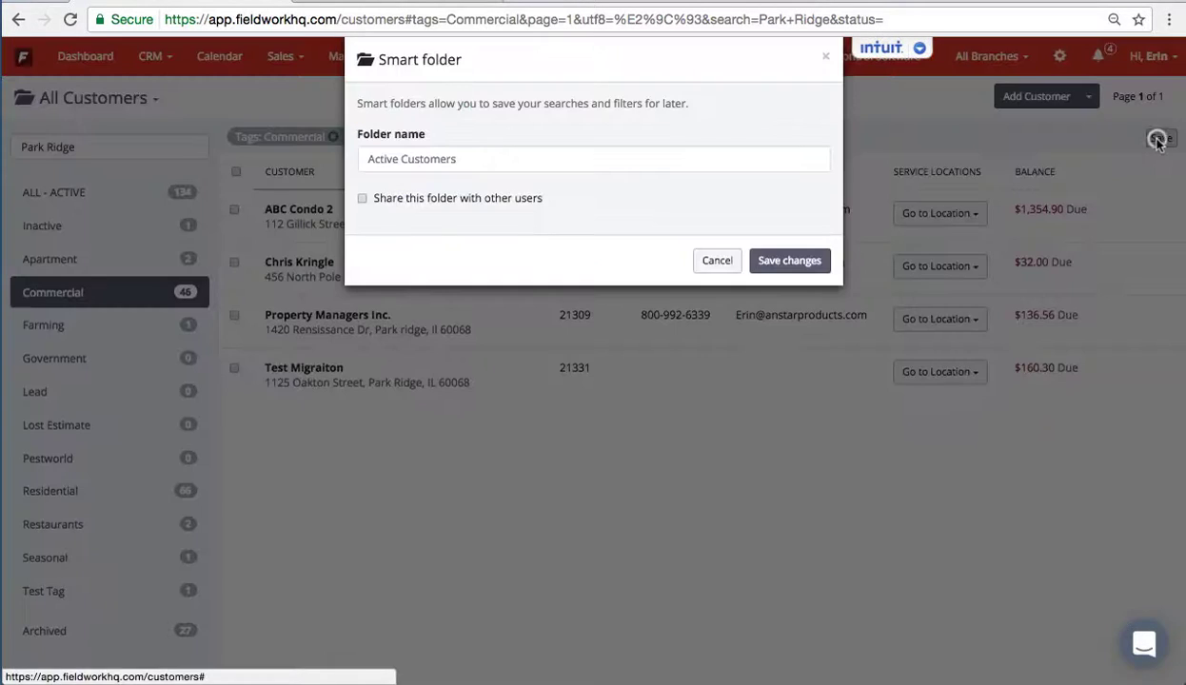
click(610, 169)
text(Commercial)
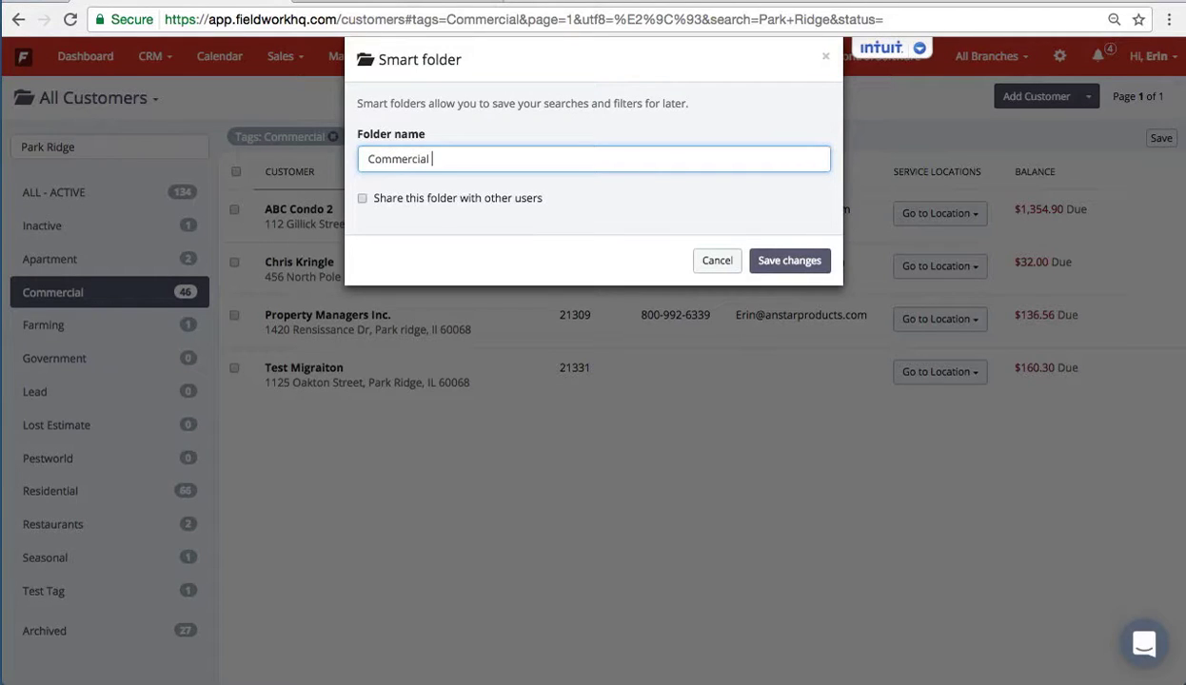
text( Accounts - Park Ridge)
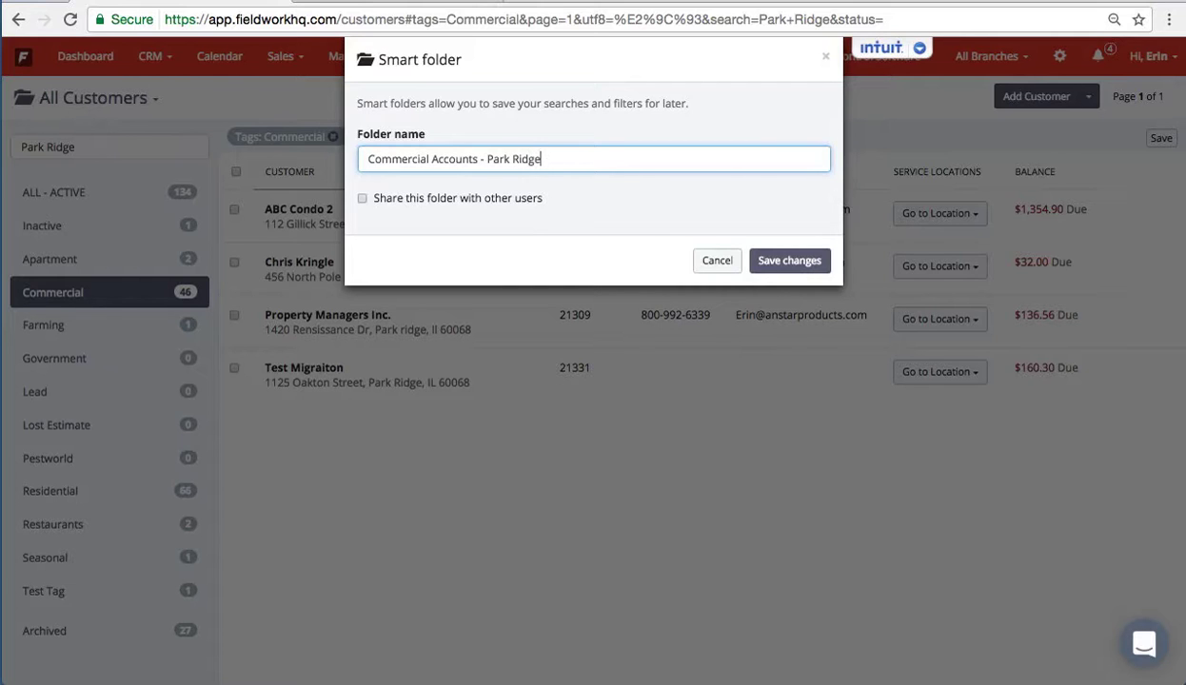
click(781, 266)
click(107, 100)
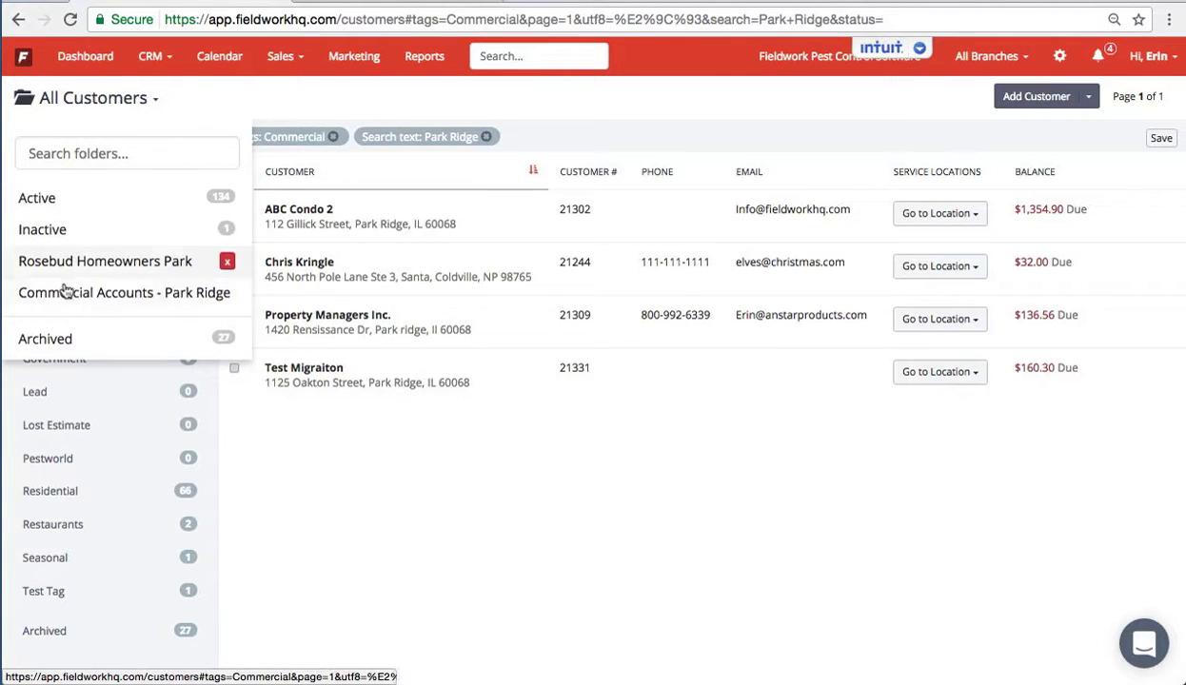
click(64, 295)
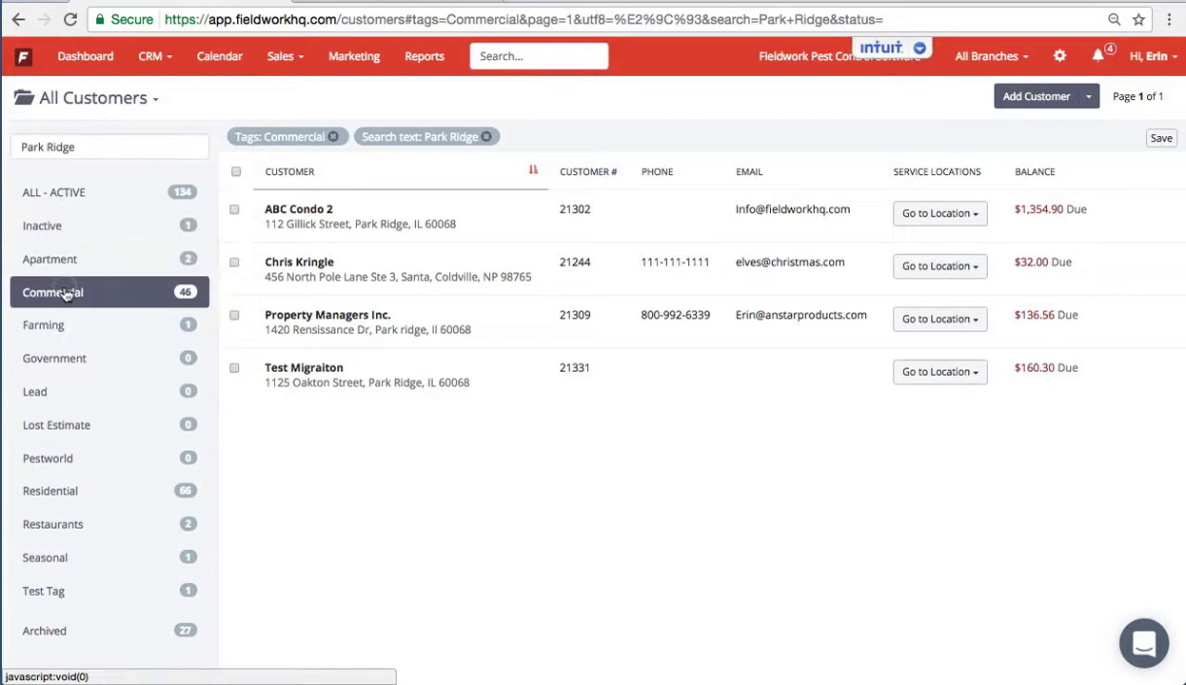
Filter the customers list to active accounts and clear the "Park Ridge" search text, keeping the Commercial tag.
click(41, 193)
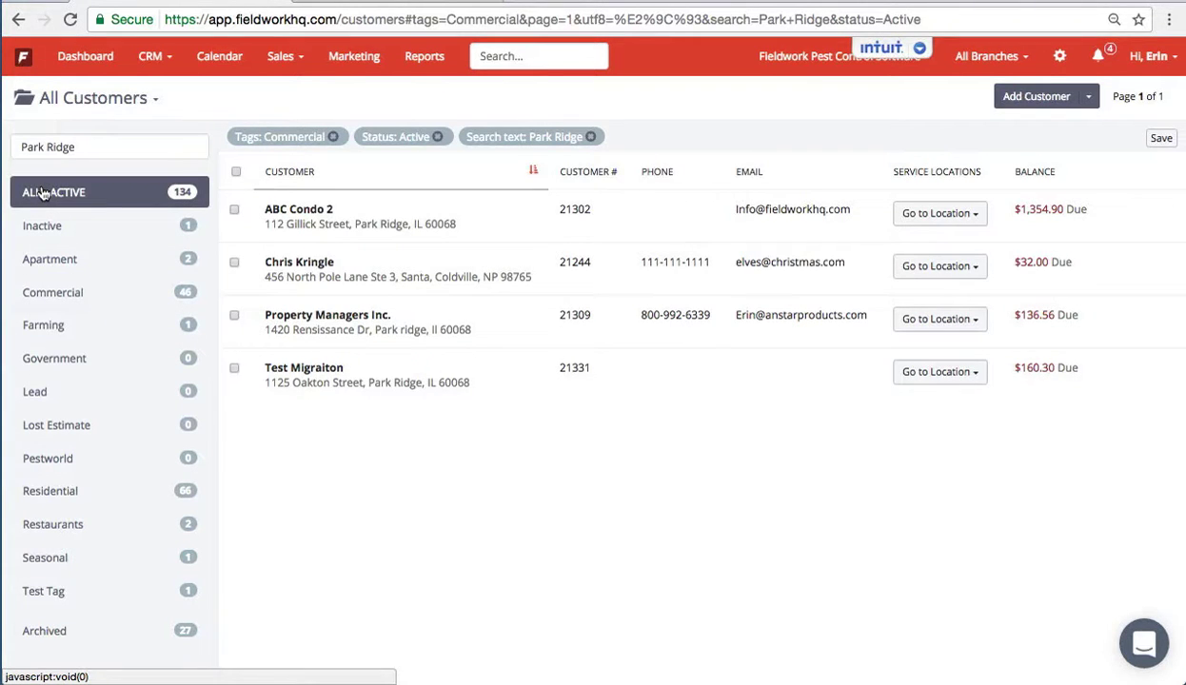
triple_click(86, 150)
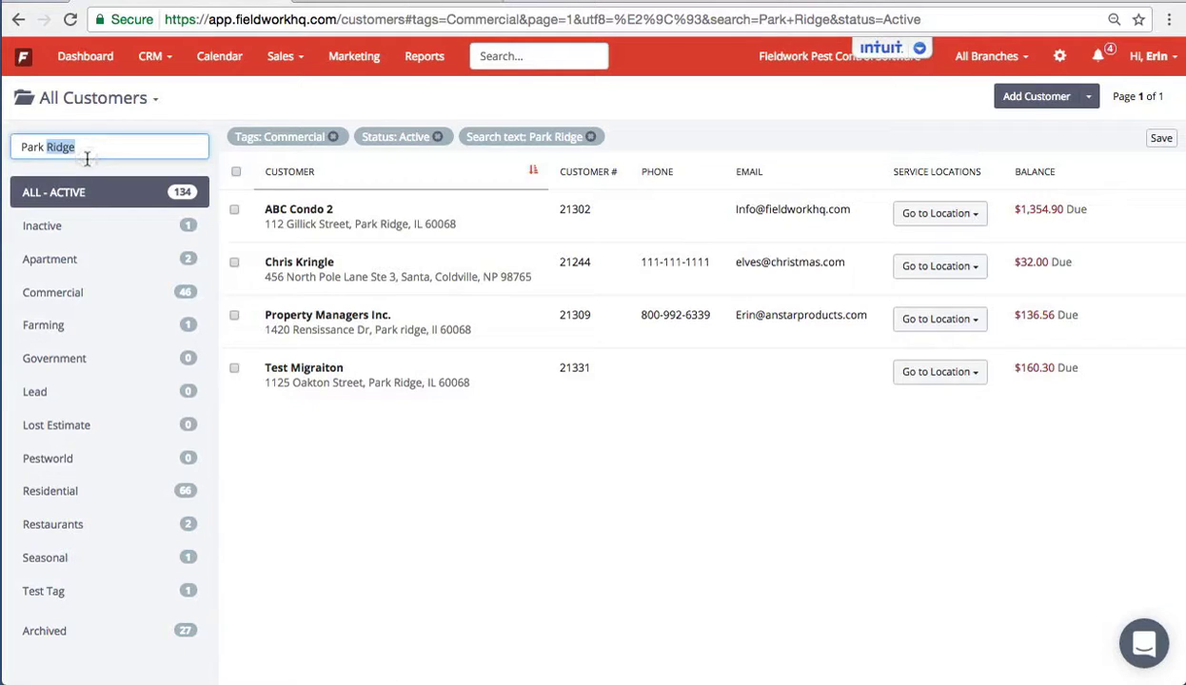
text(Pa)
key(BackSpace)
key(BackSpace)
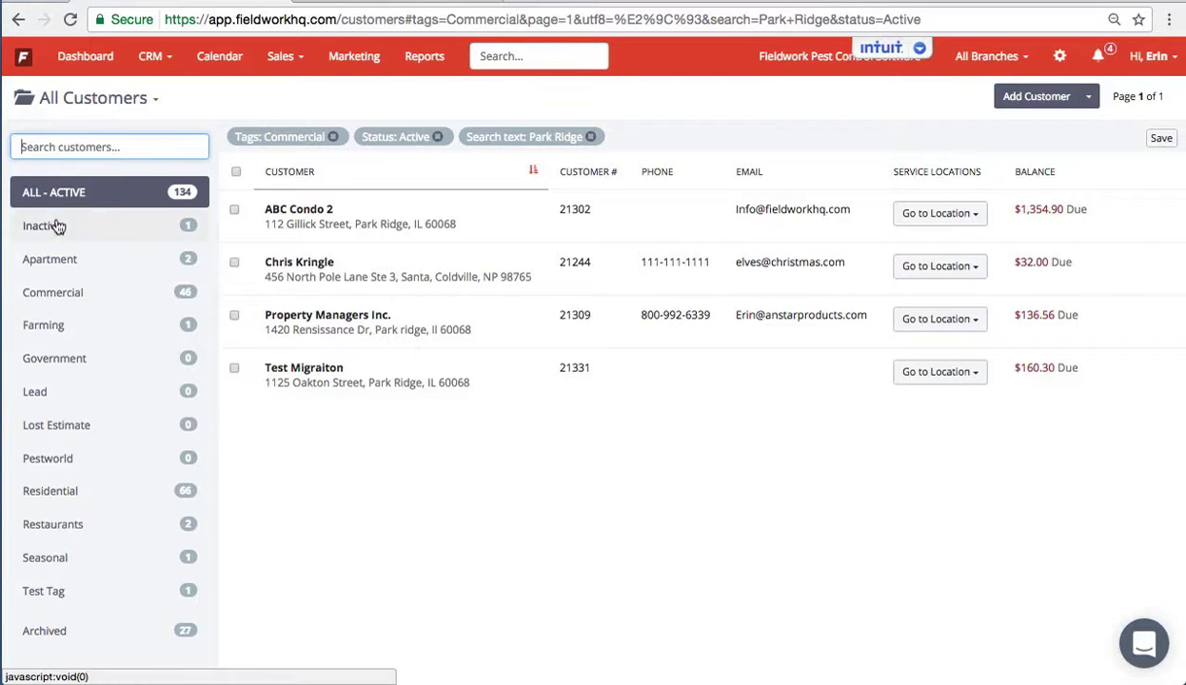
click(182, 195)
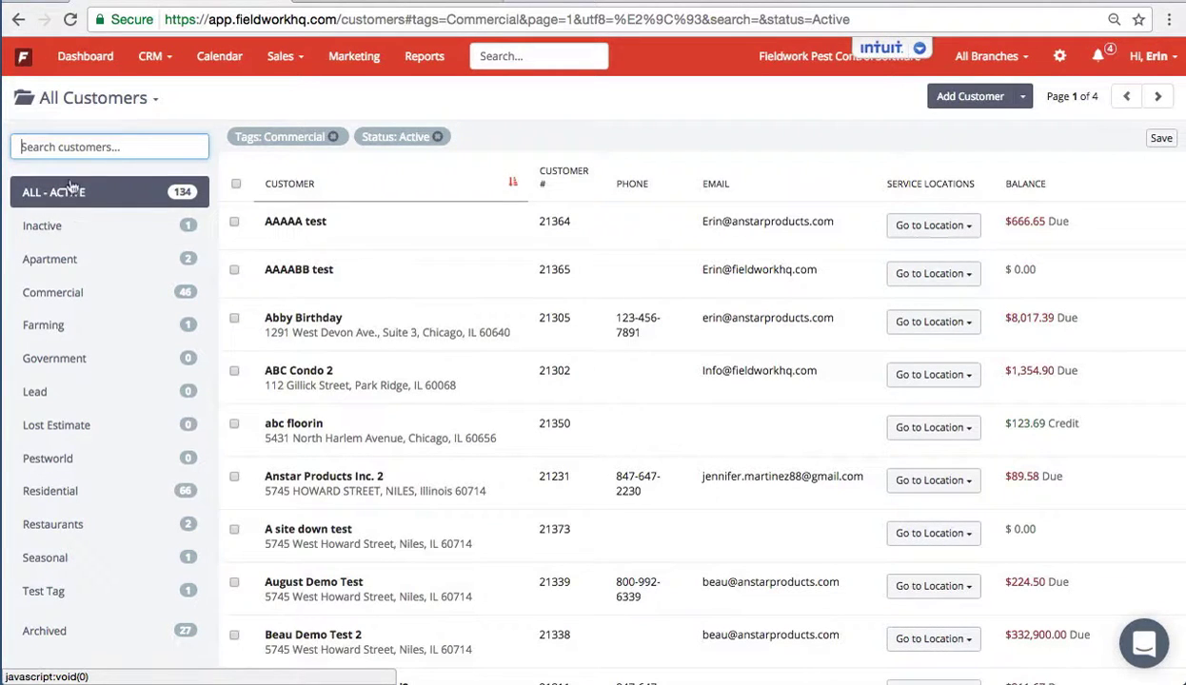
Reopen the "Commercial Accounts - Park Ridge" smart folder from the customer folders.
click(98, 98)
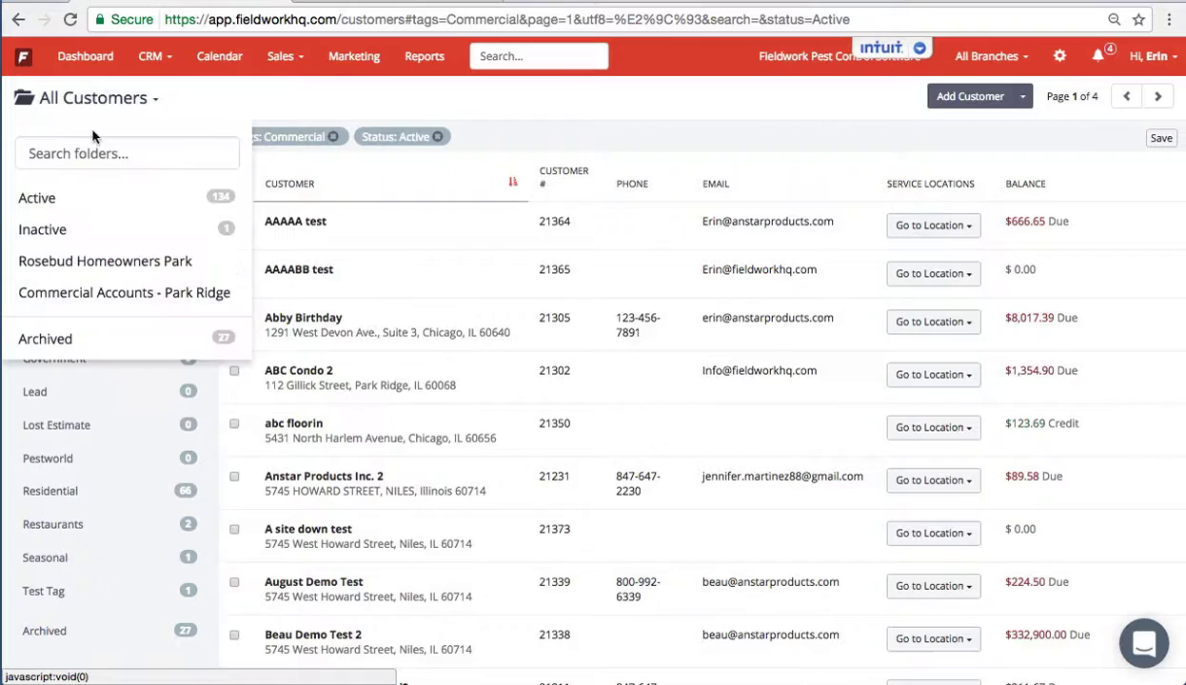
click(66, 295)
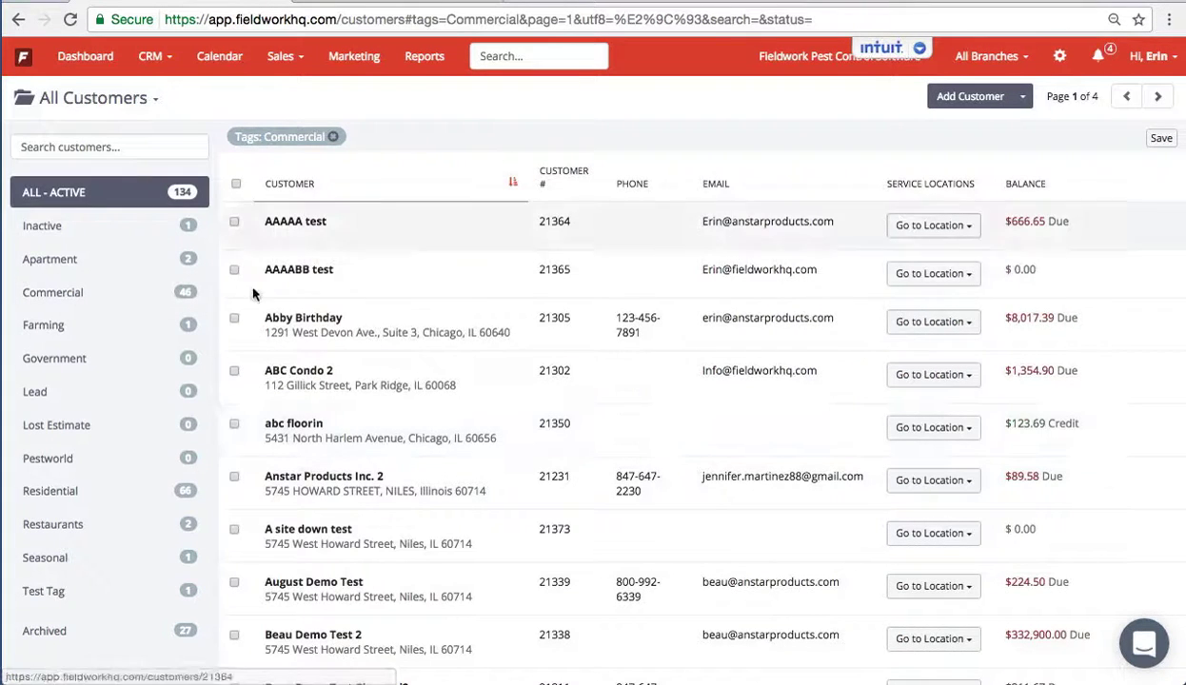
click(100, 98)
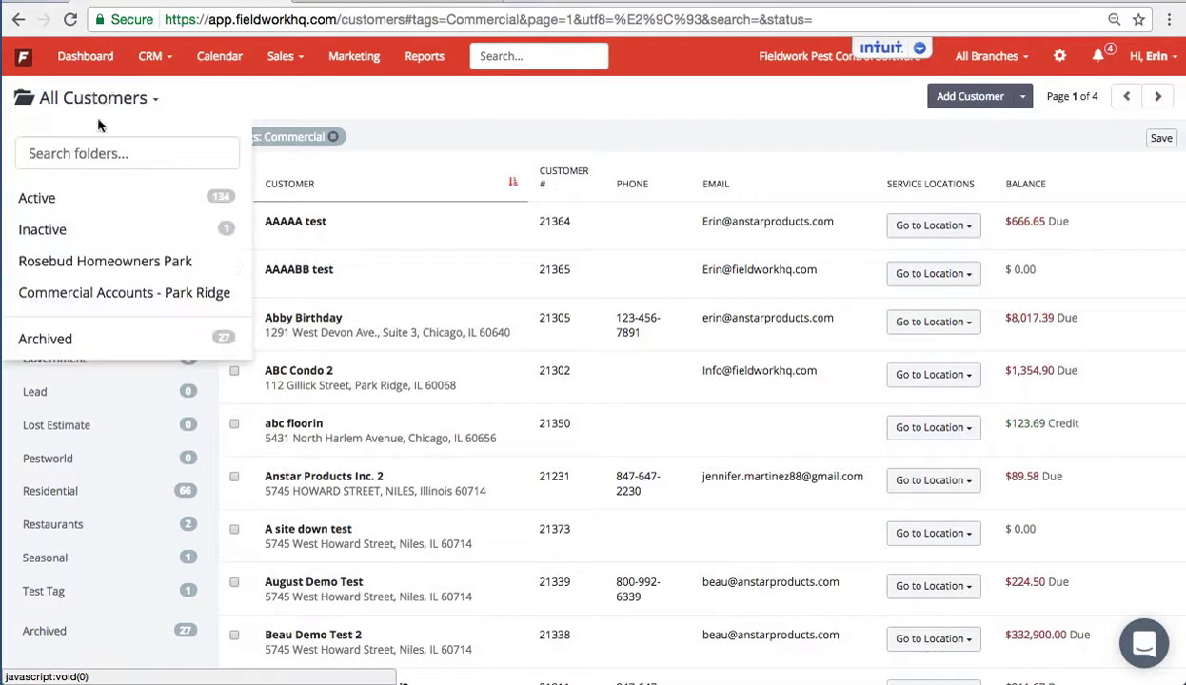
click(63, 295)
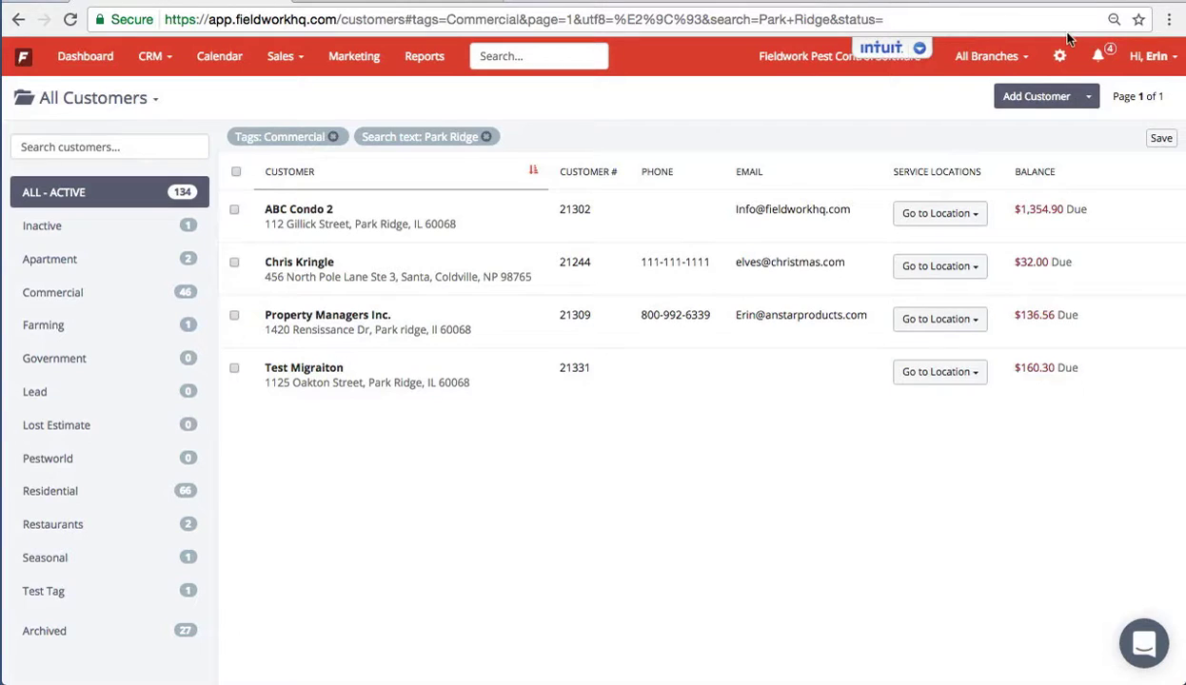
Open the Company Information settings and locate the "Enable smart folders" option.
click(1059, 59)
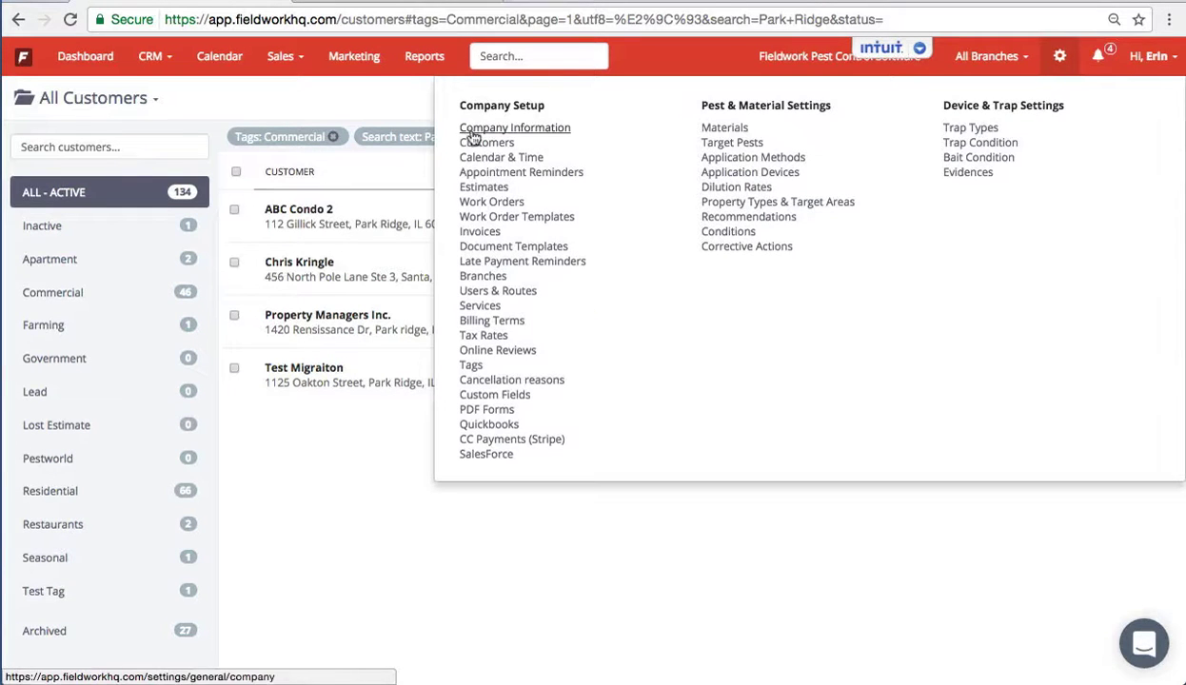
click(511, 133)
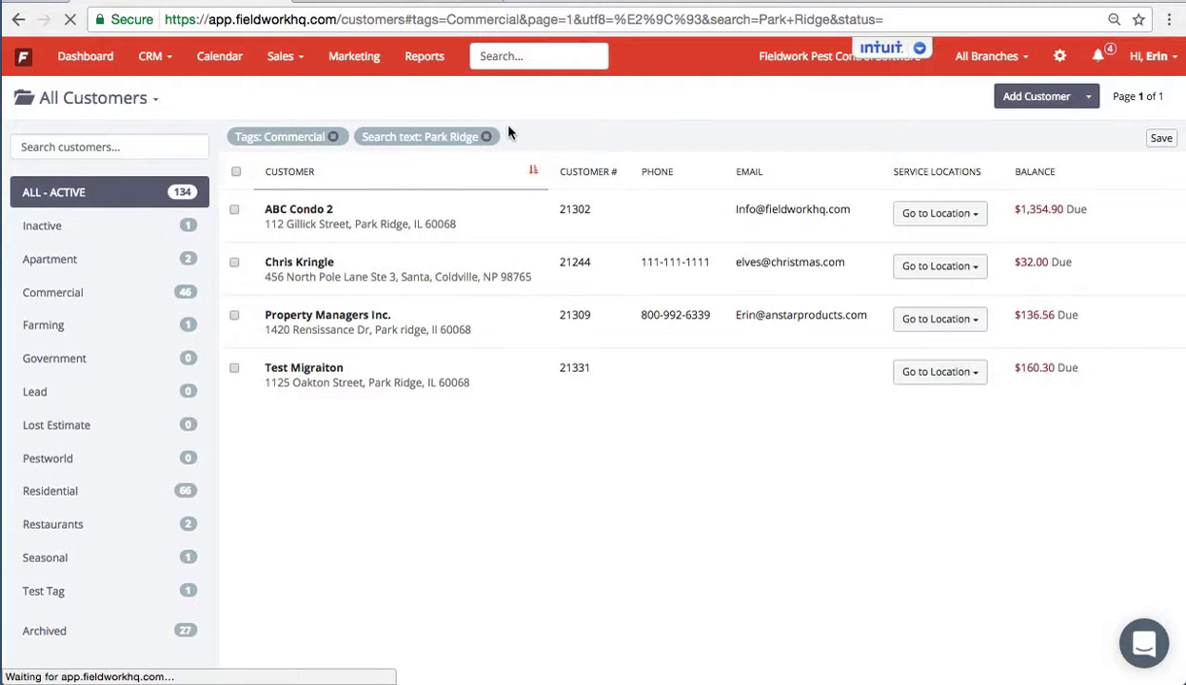
scroll(477, 409, down, 7)
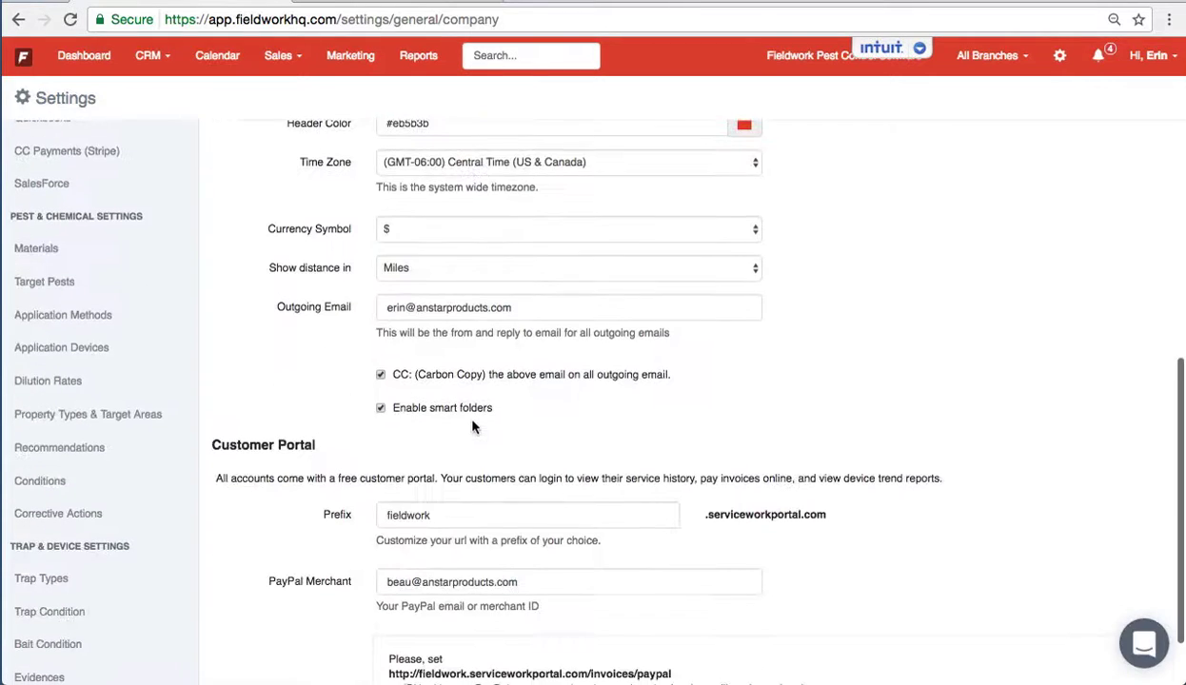